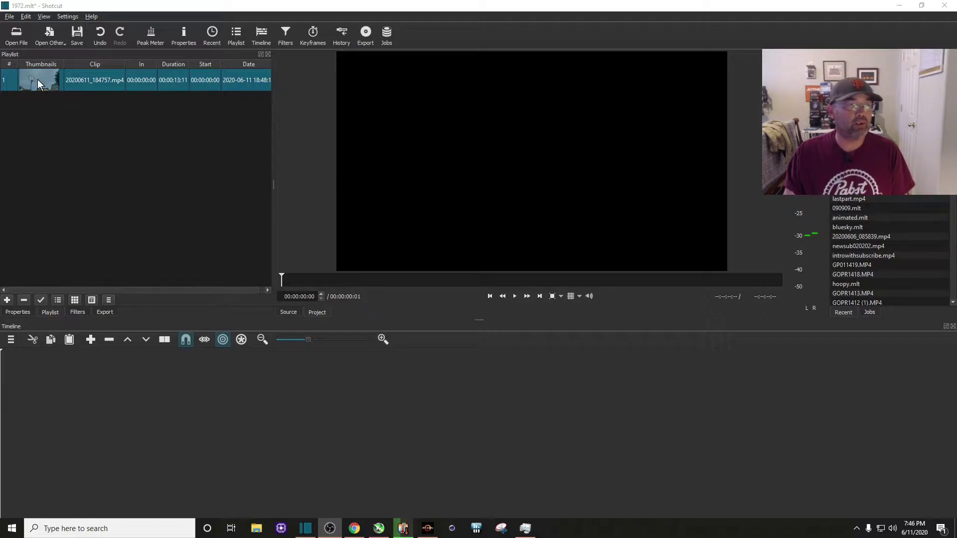
# - Drag the hoop clip 20200611_184757.mp4 onto the V1 timeline track
pyautogui.moveTo(37, 79); pyautogui.dragTo(57, 381)
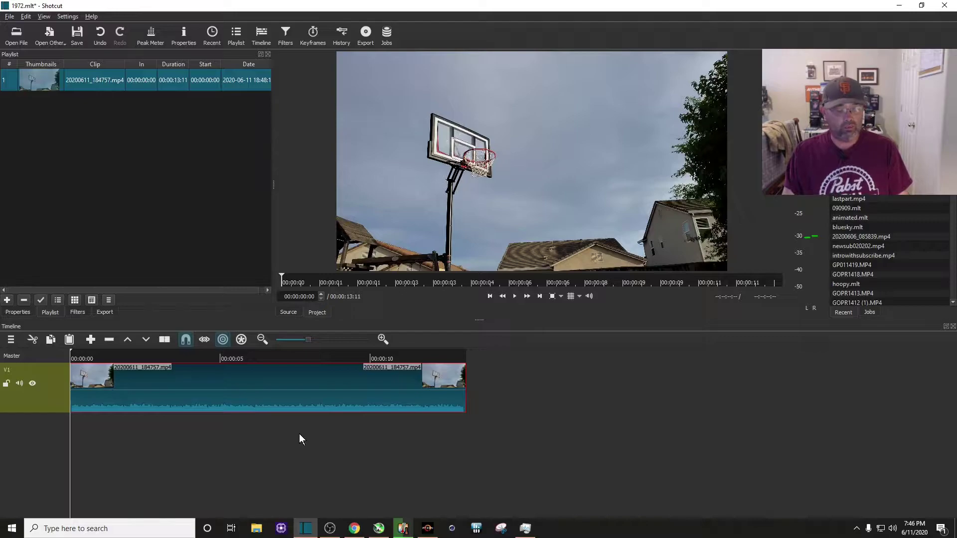
# - Preview the hoop clip, then return the playhead to its beginning
pyautogui.press('space')
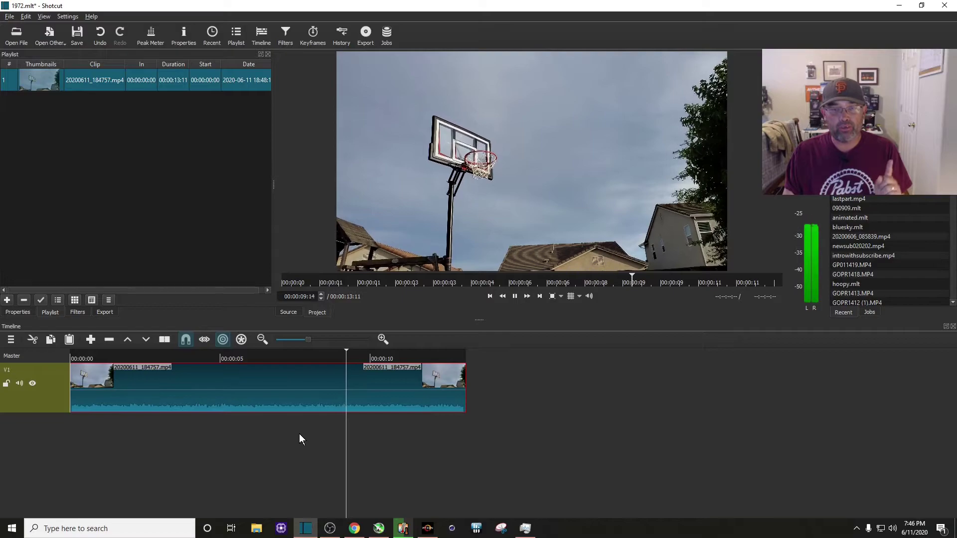
pyautogui.press('space')
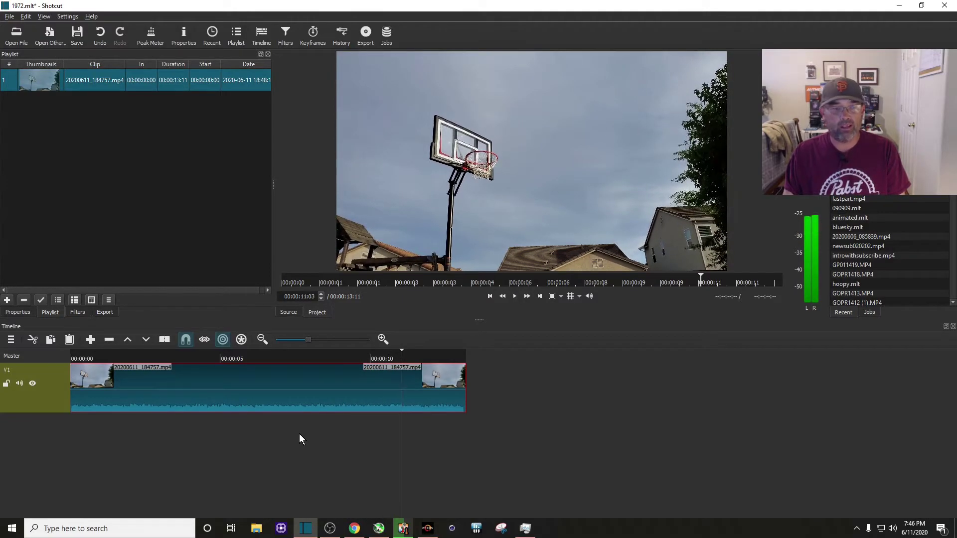
pyautogui.click(83, 440)
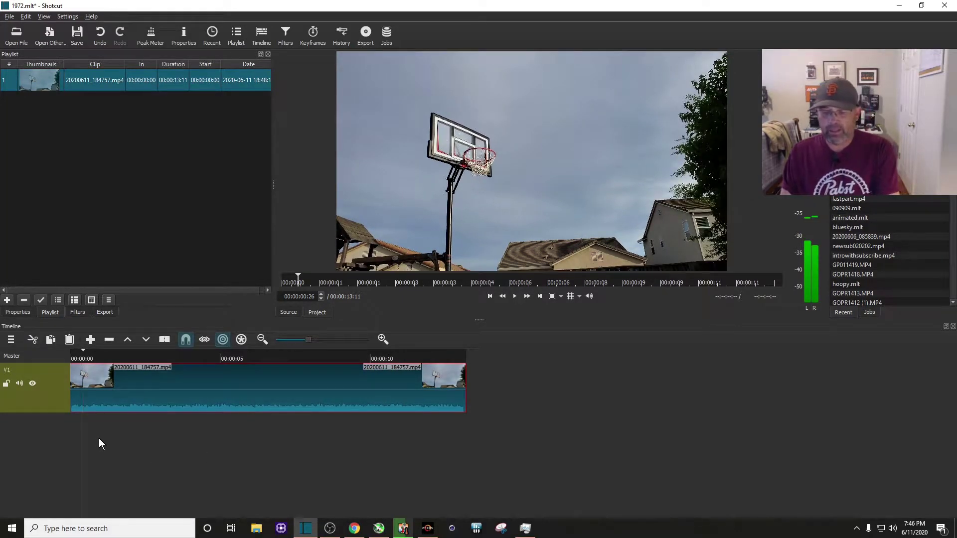
pyautogui.press('Home')
# - Split the clip at about 3 and 10 seconds, then select the middle piece
pyautogui.press('space')
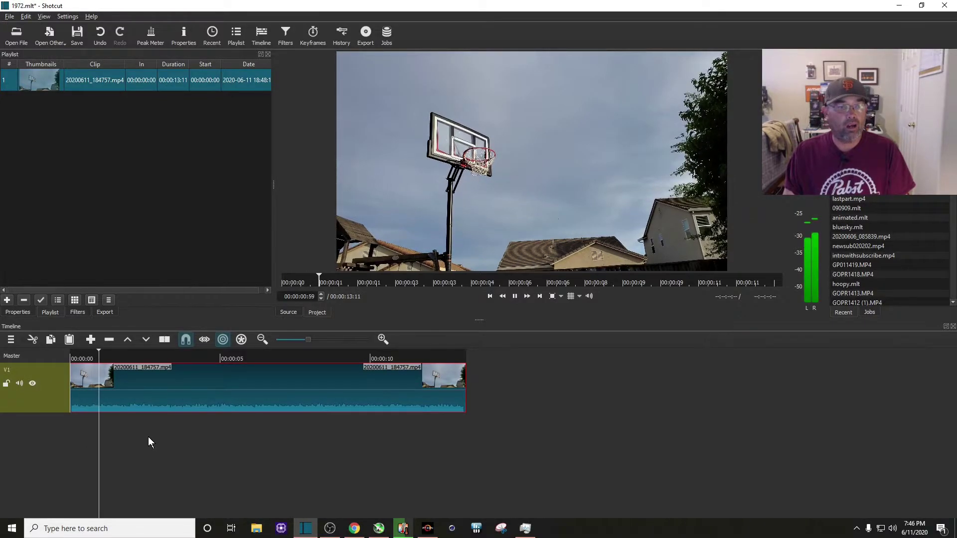
pyautogui.press('space')
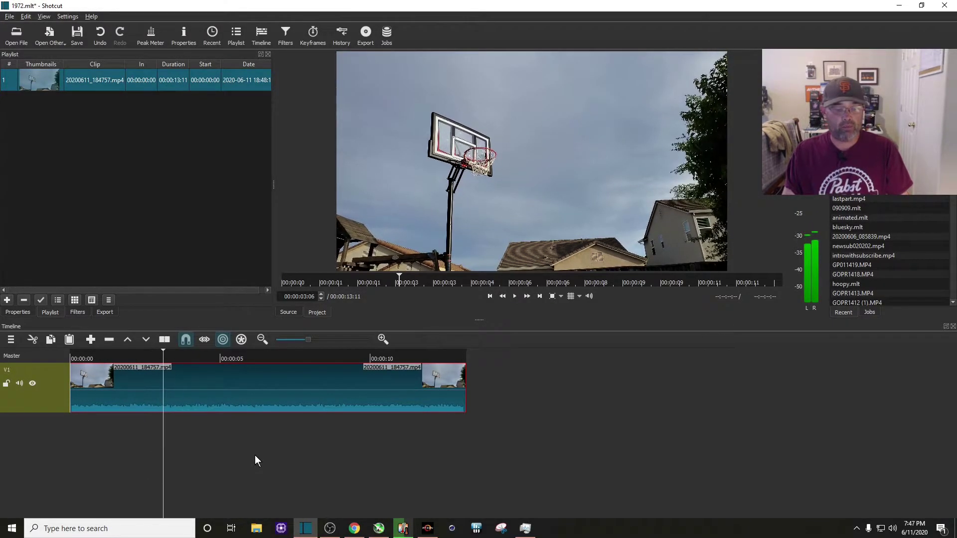
pyautogui.press('s')
pyautogui.press('space')
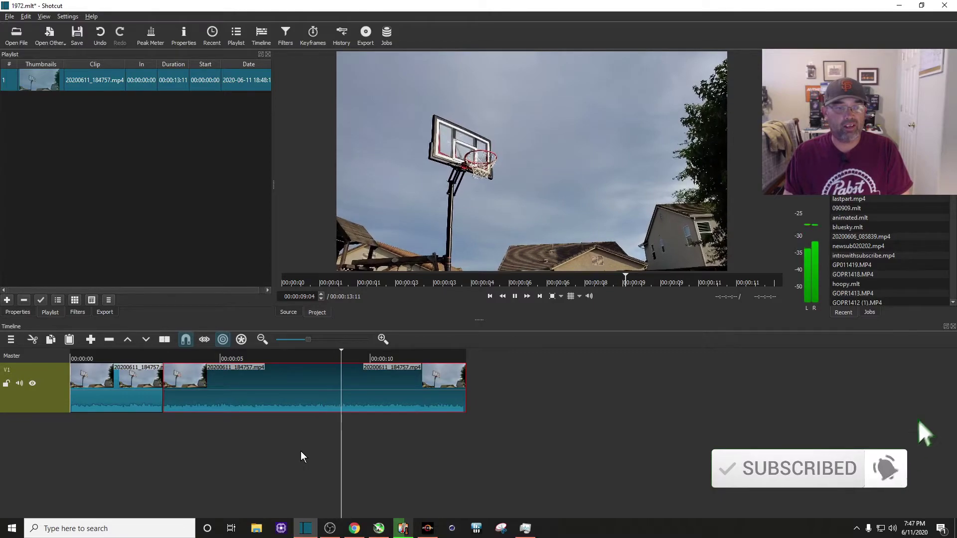
pyautogui.press('space')
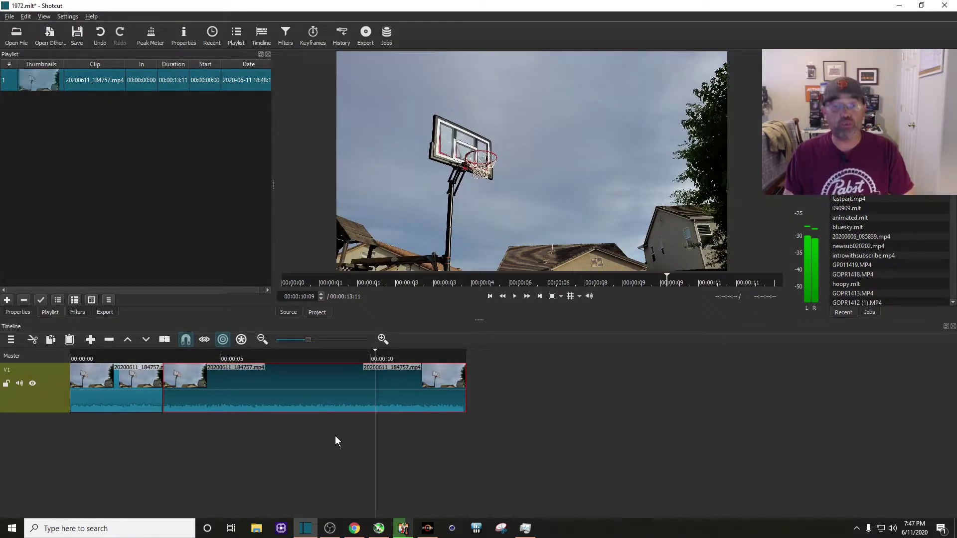
pyautogui.press('s')
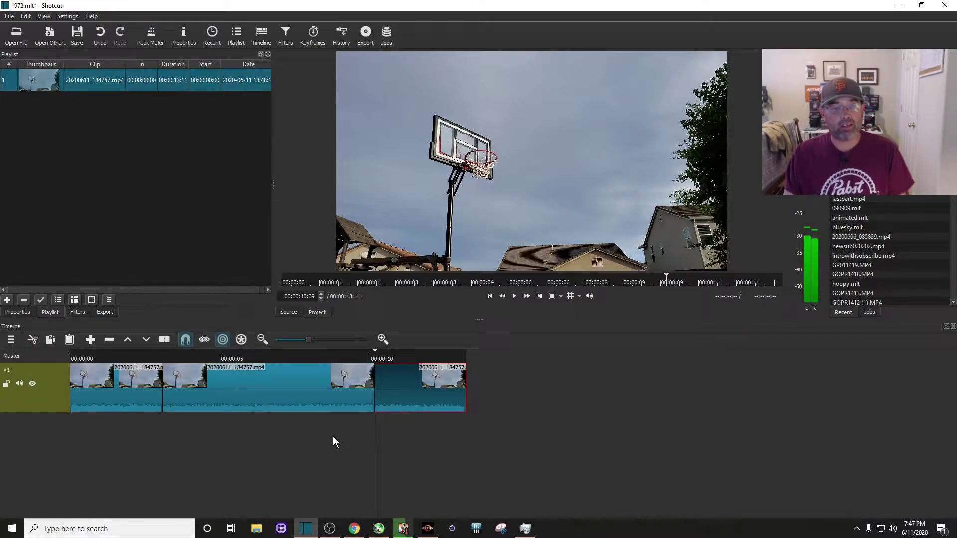
pyautogui.click(274, 384)
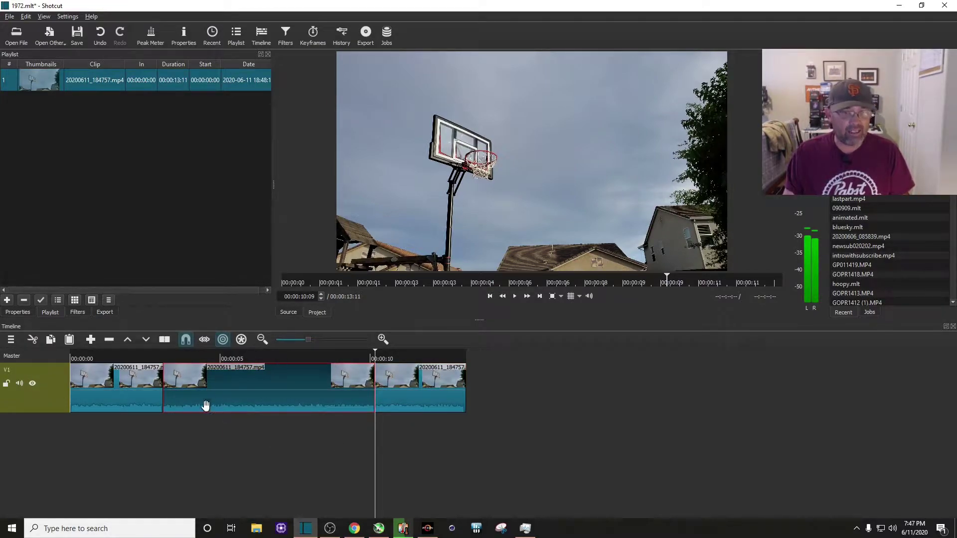
pyautogui.click(260, 443)
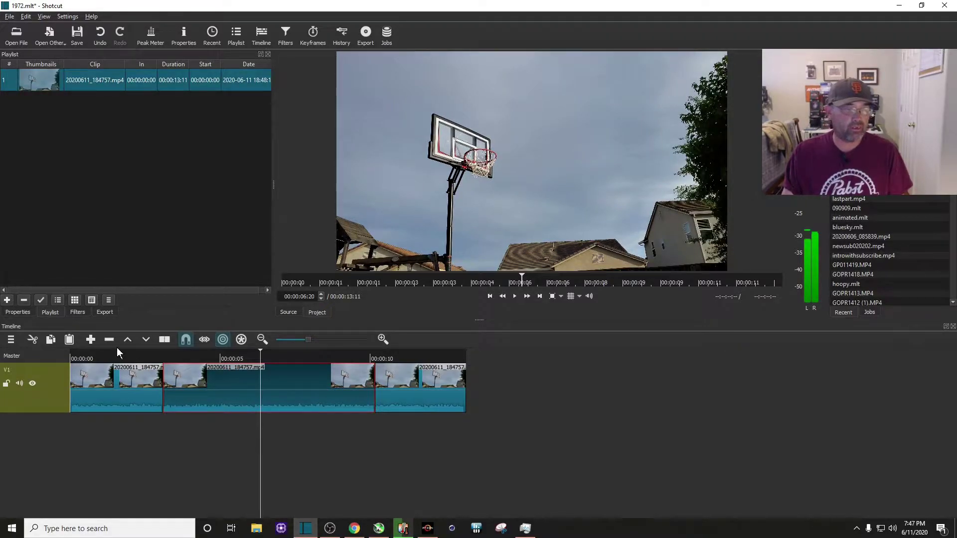
# - Add a Rotate and Scale filter to the middle piece, found by searching 'rot'
pyautogui.click(78, 313)
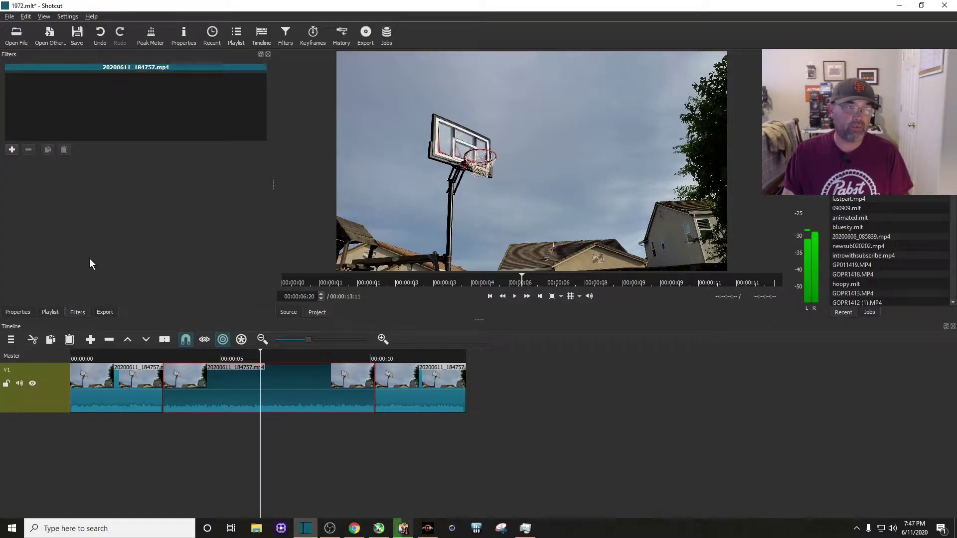
pyautogui.click(12, 151)
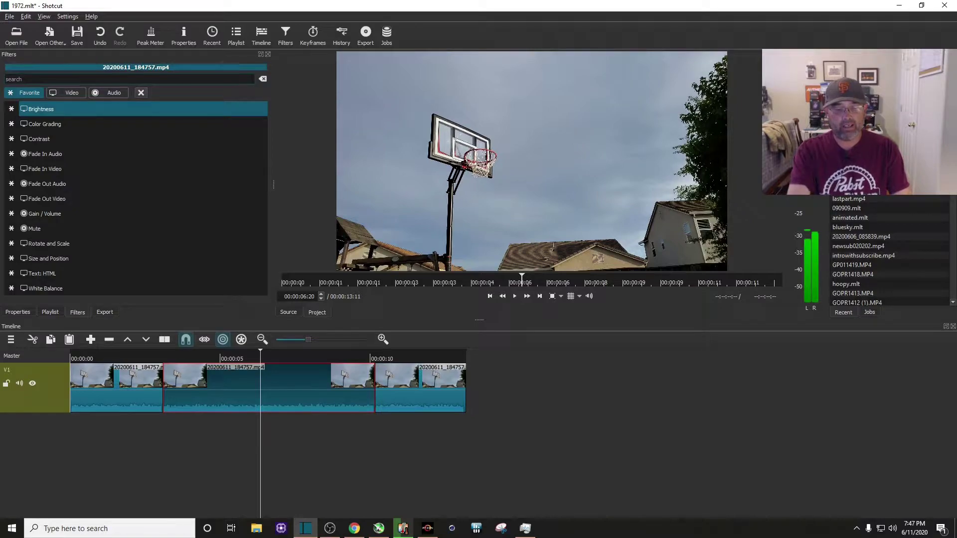
pyautogui.write('rota')
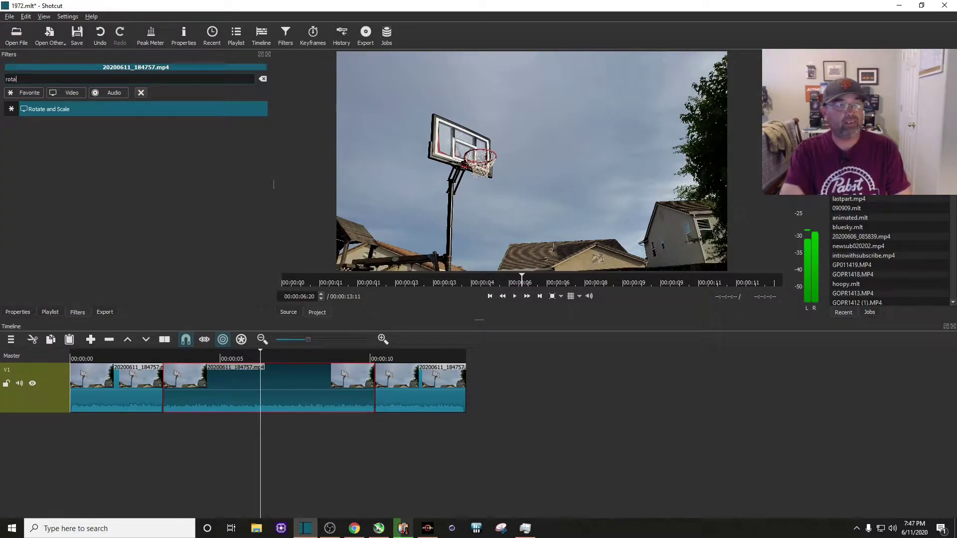
pyautogui.click(61, 109)
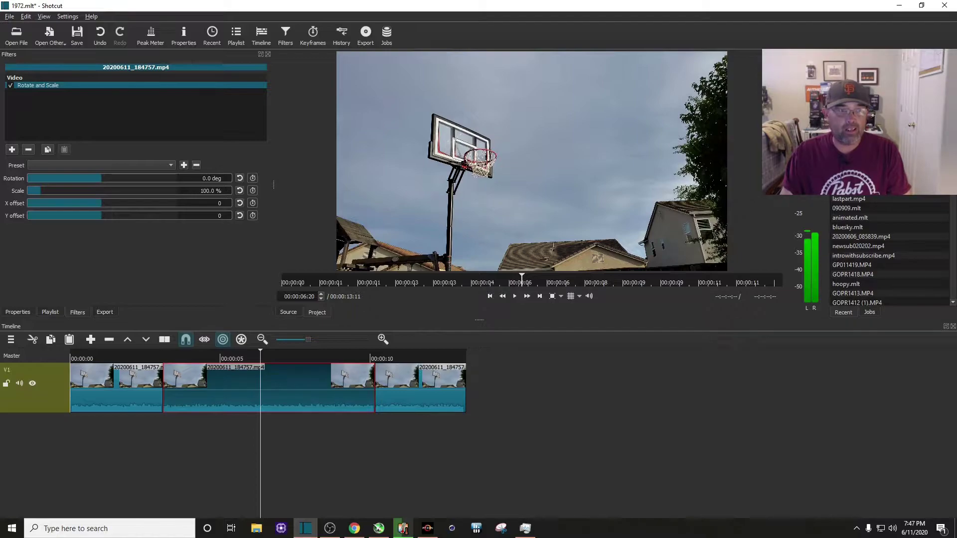
# - Change the Rotate and Scale filter's Scale from 100% to 250%
pyautogui.moveTo(201, 191); pyautogui.dragTo(207, 191)
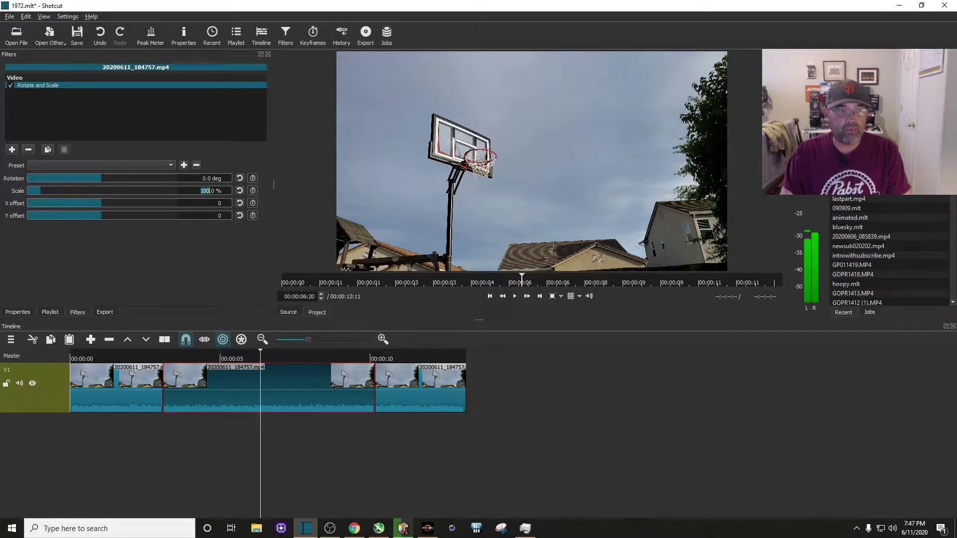
pyautogui.write('25')
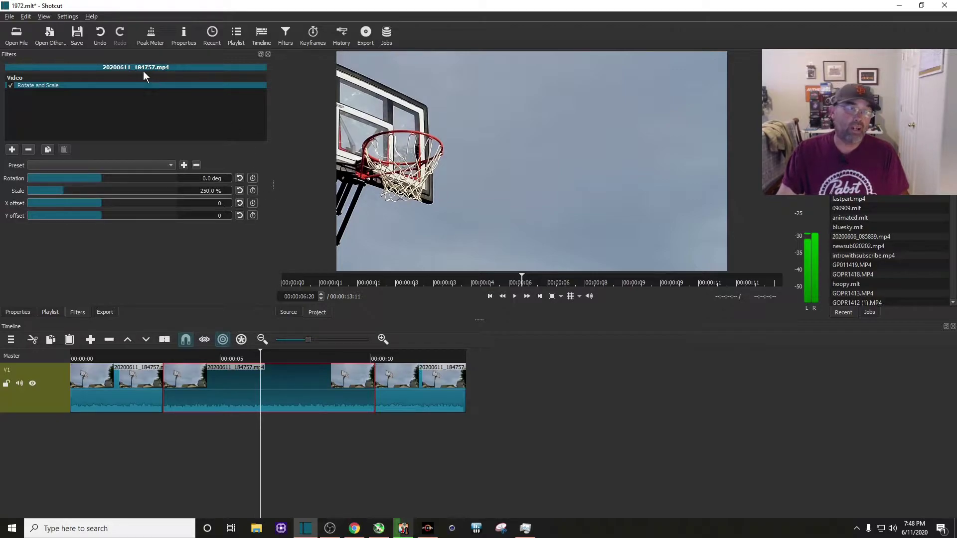
pyautogui.click(45, 17)
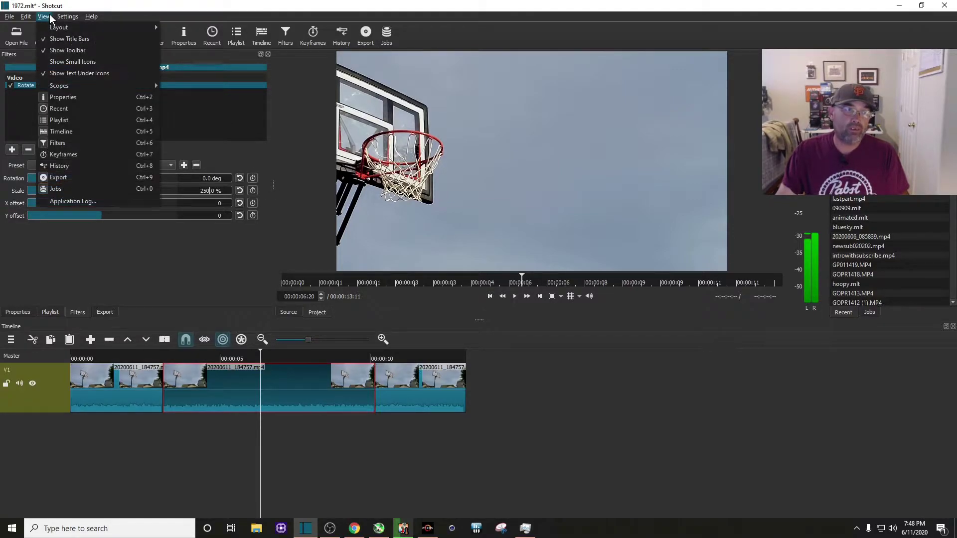
# - Dock the Keyframes panel beside the Timeline and start a zoom-in ramp at the piece's start
pyautogui.click(76, 154)
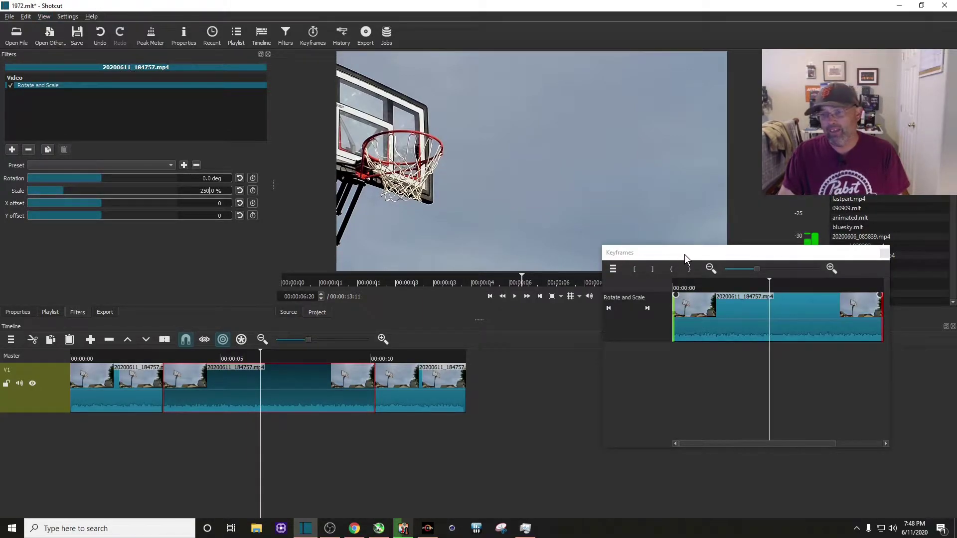
pyautogui.moveTo(686, 253); pyautogui.dragTo(82, 334)
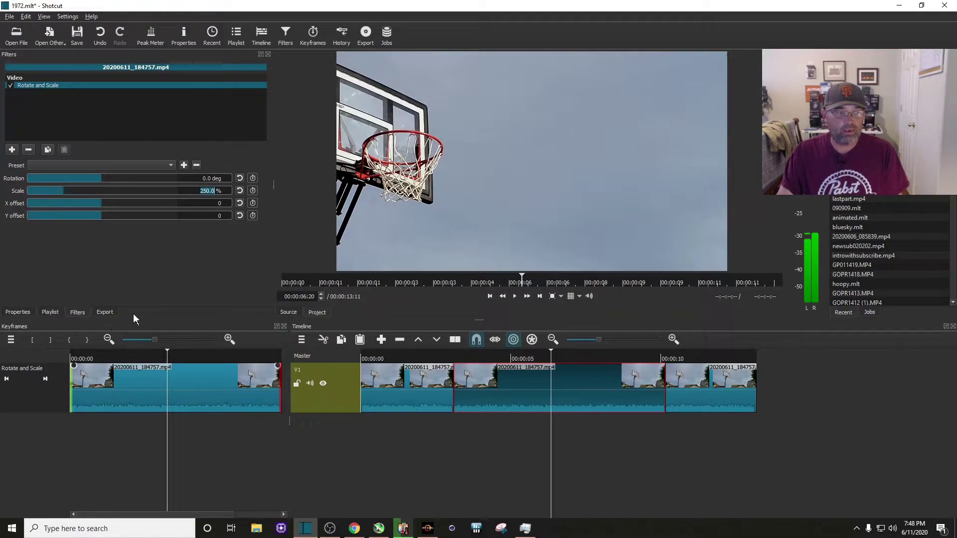
pyautogui.moveTo(44, 325); pyautogui.dragTo(716, 346)
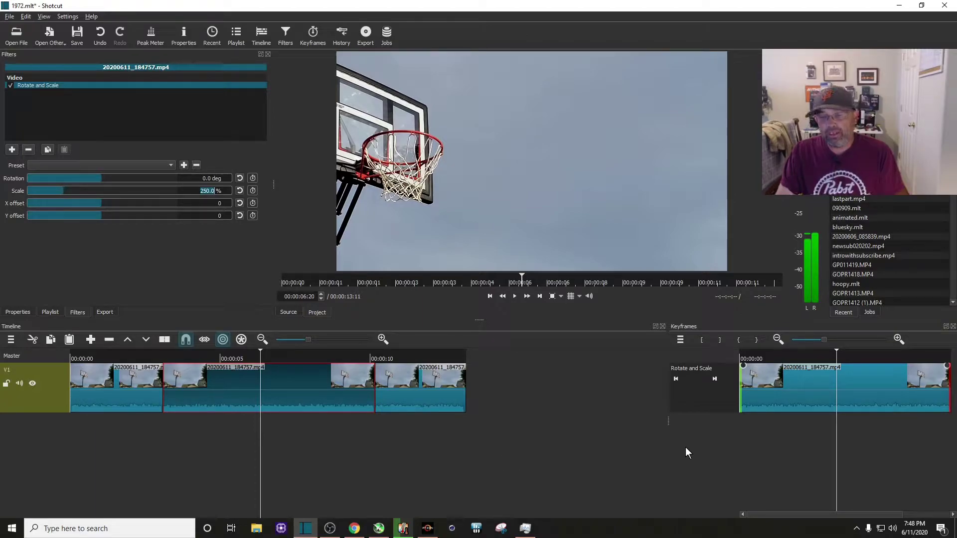
pyautogui.moveTo(743, 367); pyautogui.dragTo(776, 369)
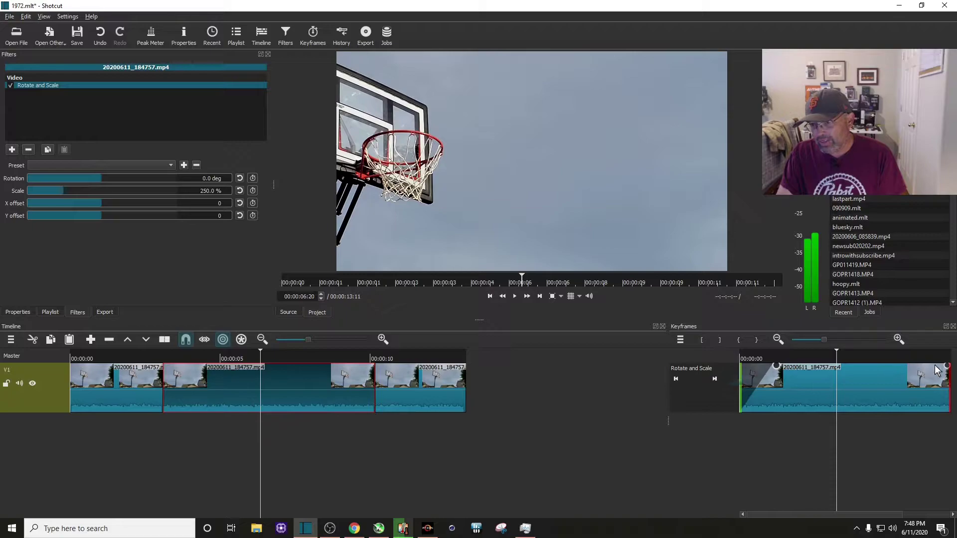
# - Stretch the zoom ramps to about 2 seconds at both the piece's start and end
pyautogui.moveTo(781, 369); pyautogui.dragTo(812, 369)
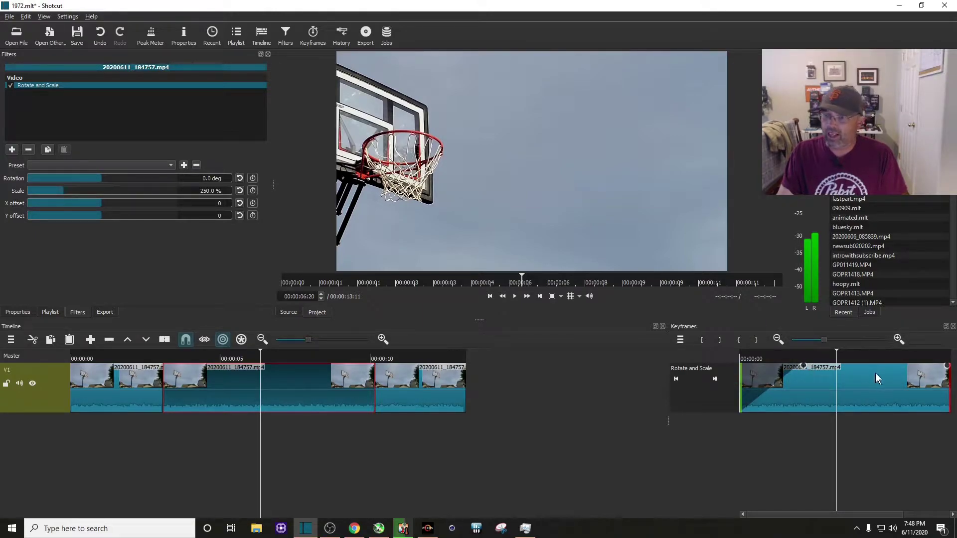
pyautogui.moveTo(947, 366); pyautogui.dragTo(884, 371)
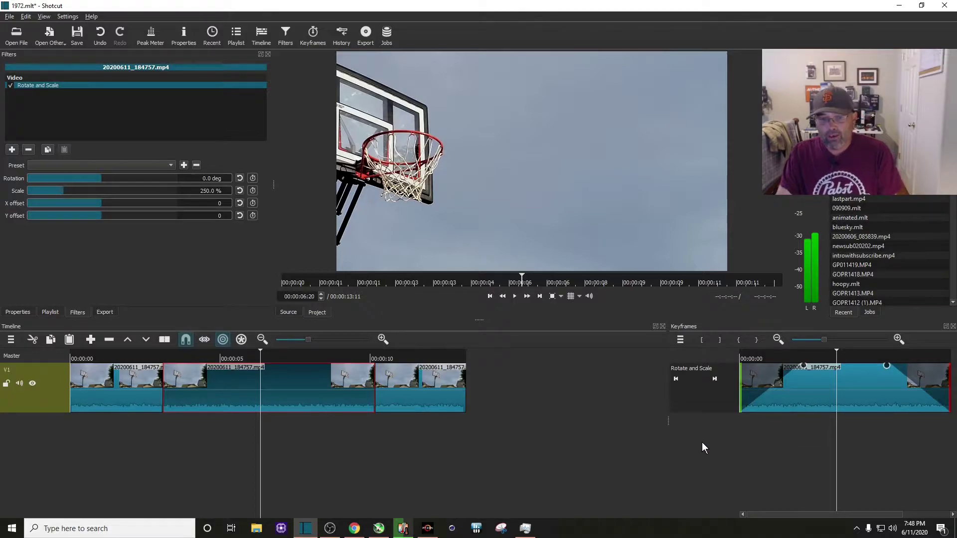
# - Play the zoom from about 1.5 seconds, then park where the hoop is at 250%
pyautogui.click(128, 454)
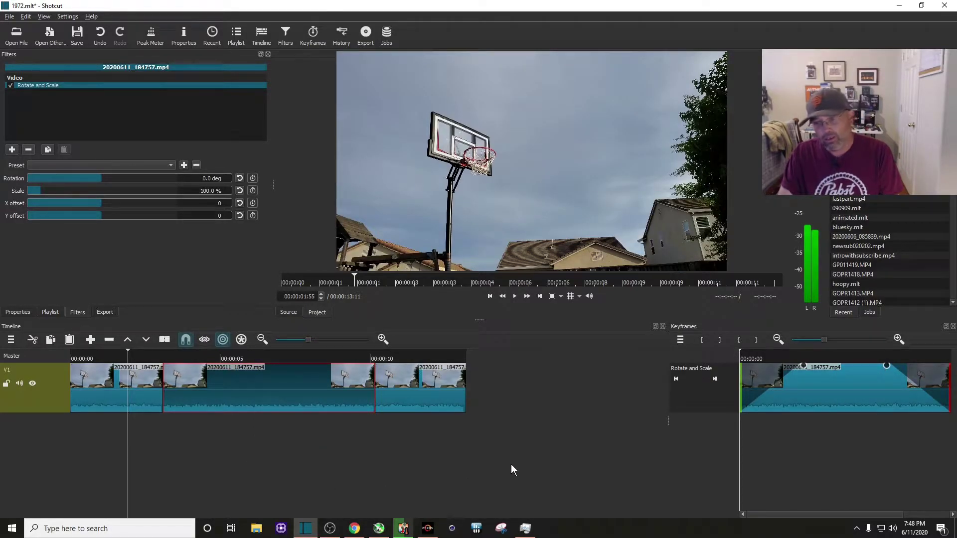
pyautogui.press('space')
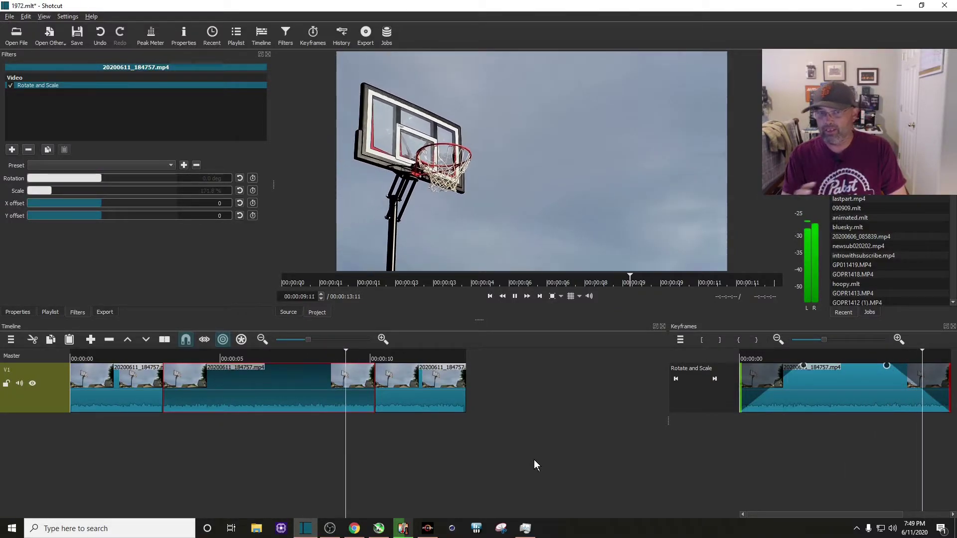
pyautogui.press('space')
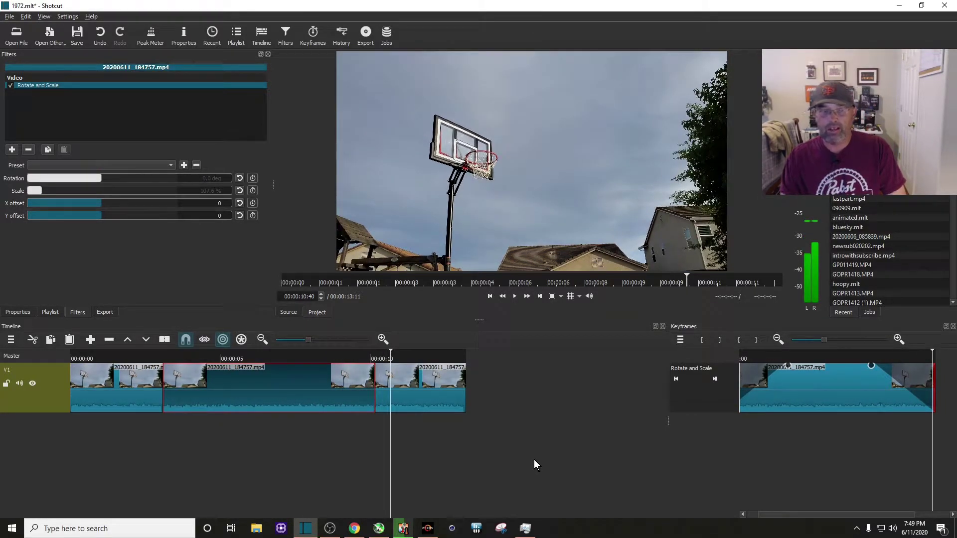
pyautogui.click(263, 458)
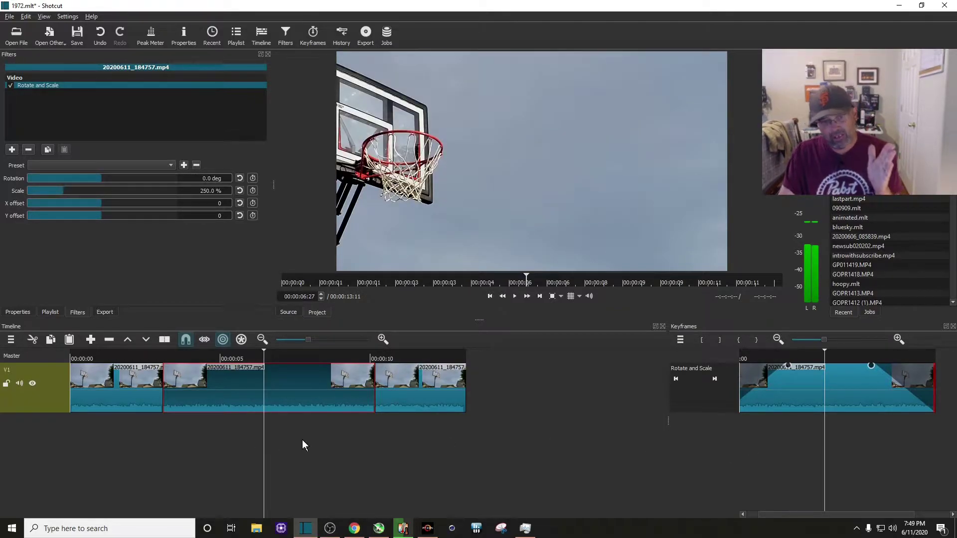
pyautogui.click(270, 438)
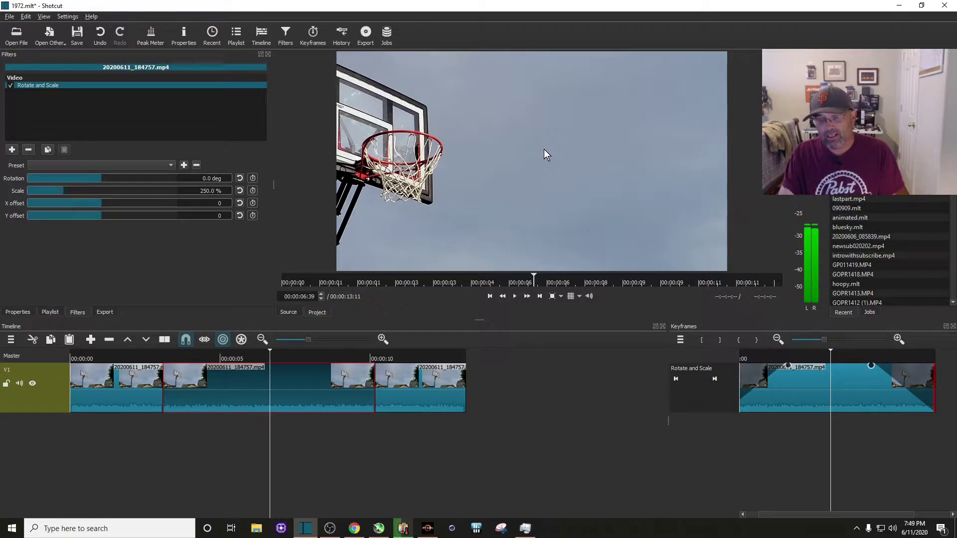
# - Line the playhead up at 00:00:05:15, where the zoom reaches full scale
pyautogui.click(785, 428)
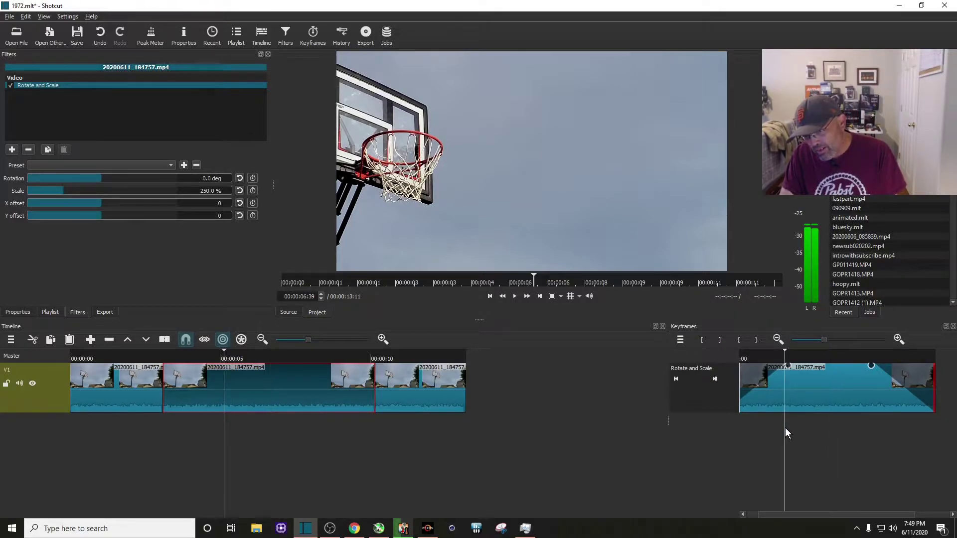
pyautogui.click(787, 434)
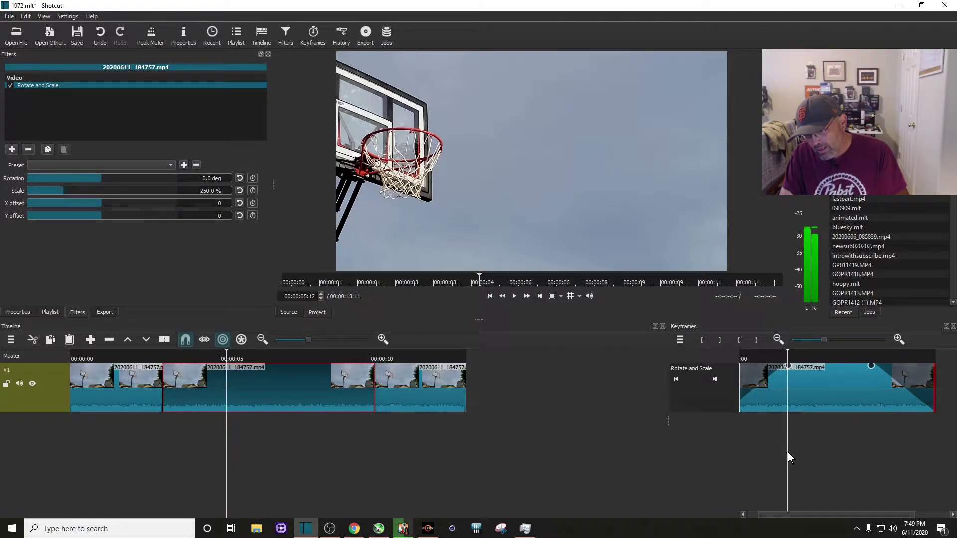
pyautogui.click(789, 453)
pyautogui.click(789, 452)
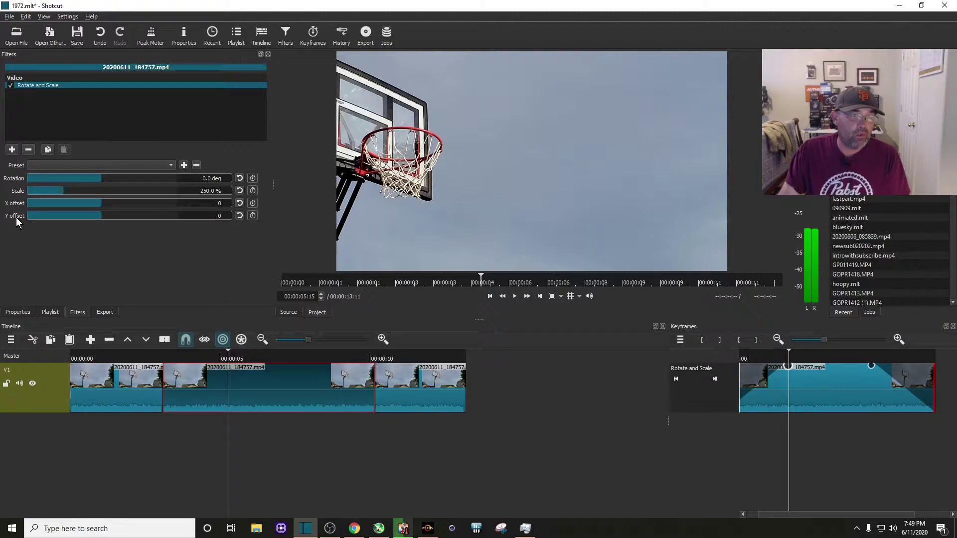
# - Keyframe X offset at 639 and Y offset at 115 to centre the zoomed hoop
pyautogui.click(254, 204)
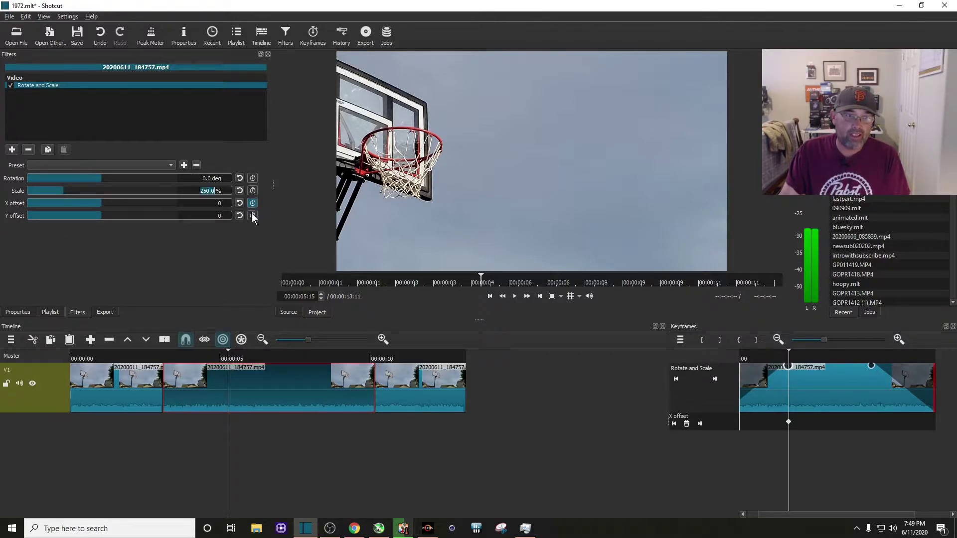
pyautogui.click(253, 216)
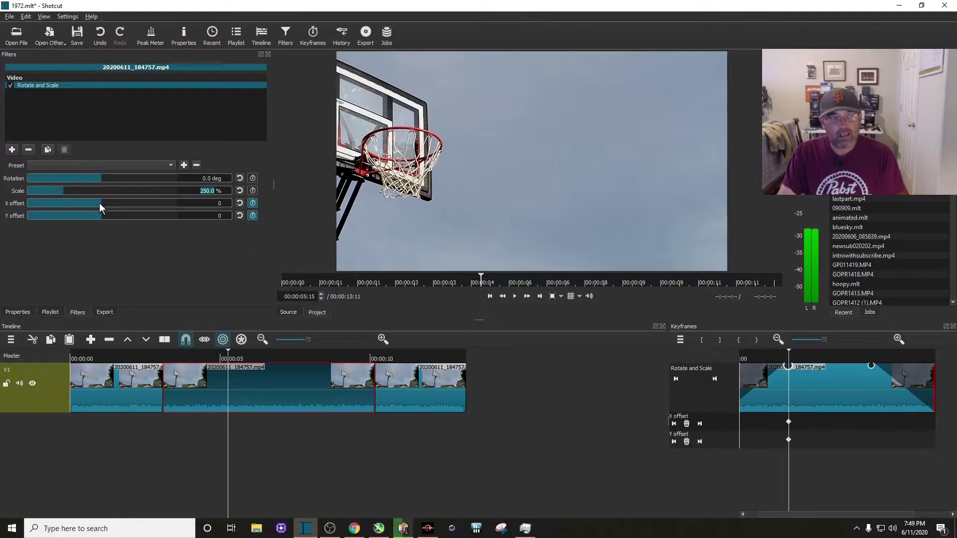
pyautogui.moveTo(99, 202); pyautogui.dragTo(113, 202)
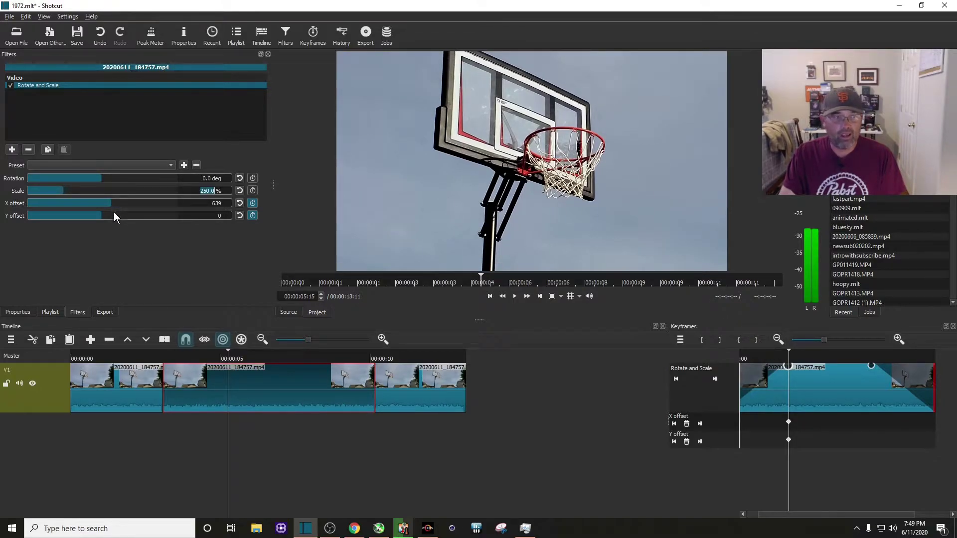
pyautogui.moveTo(101, 216); pyautogui.dragTo(106, 215)
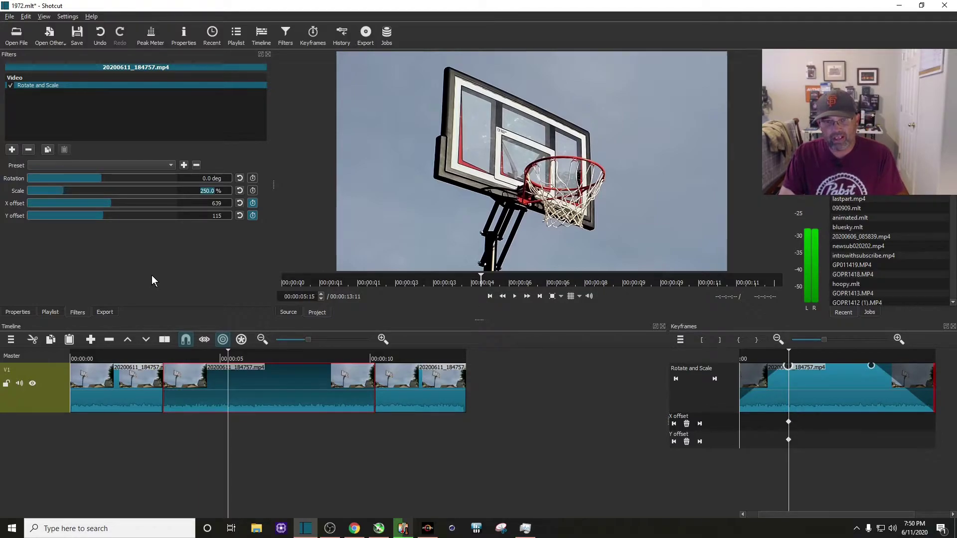
pyautogui.click(150, 440)
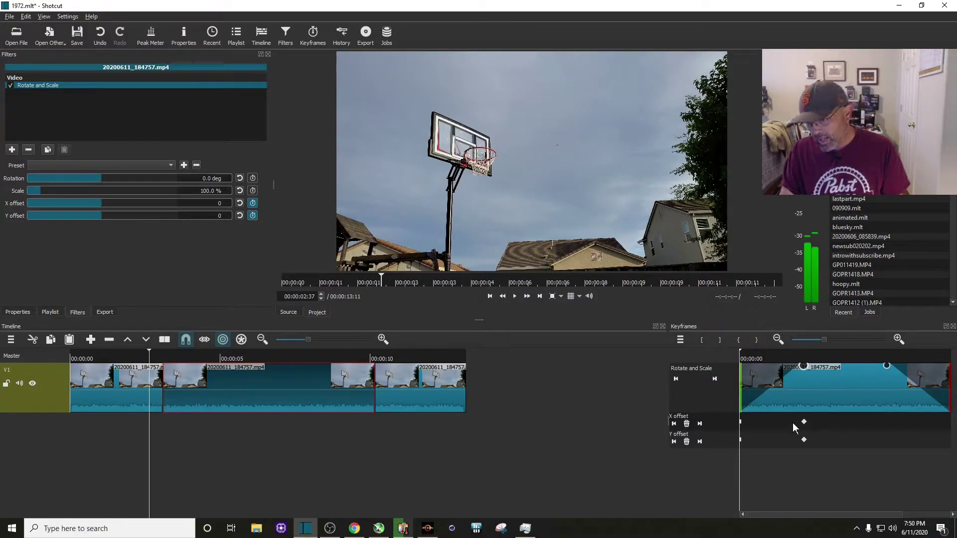
# - Set the starting X and Y offset keyframes to Smooth interpolation
pyautogui.rightClick(741, 423)
pyautogui.moveTo(808, 426)
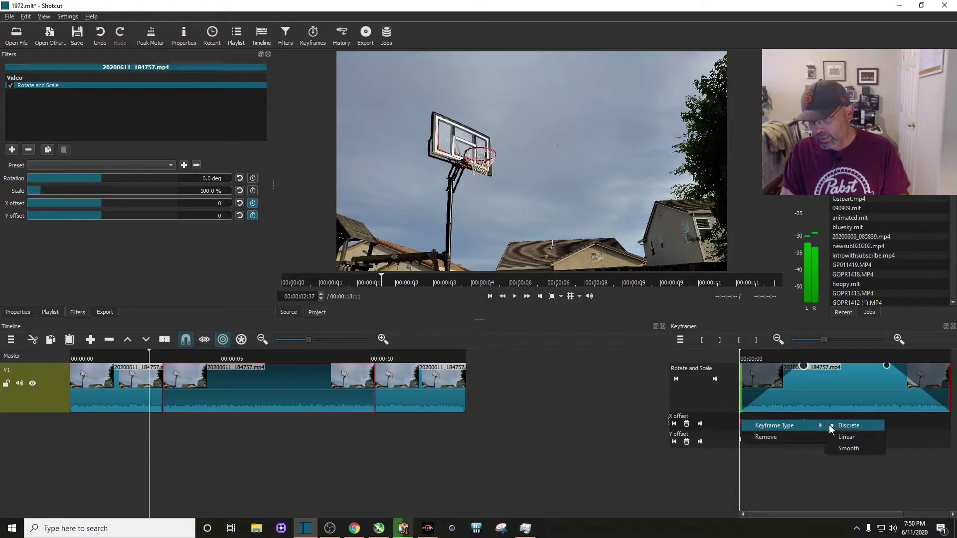
pyautogui.click(852, 450)
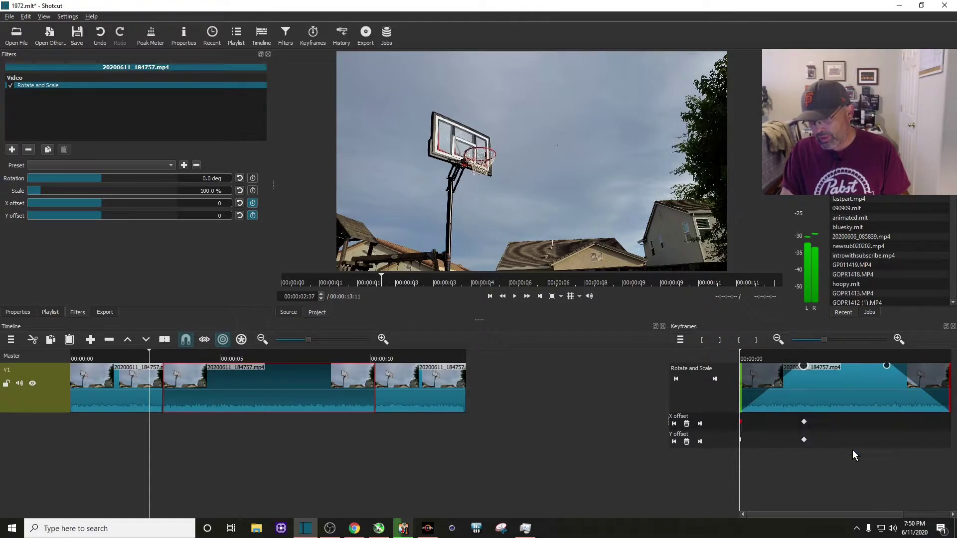
pyautogui.rightClick(741, 443)
pyautogui.moveTo(776, 444)
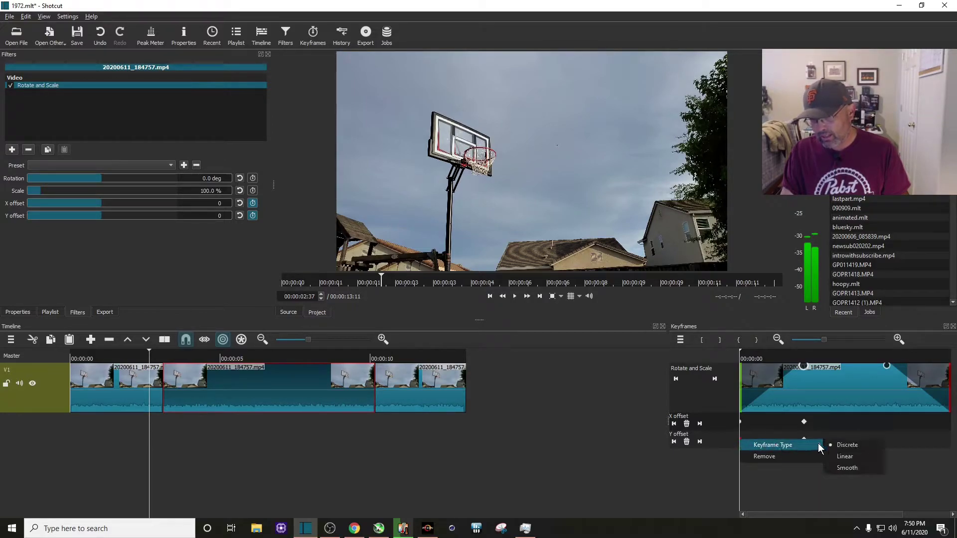
pyautogui.click(836, 469)
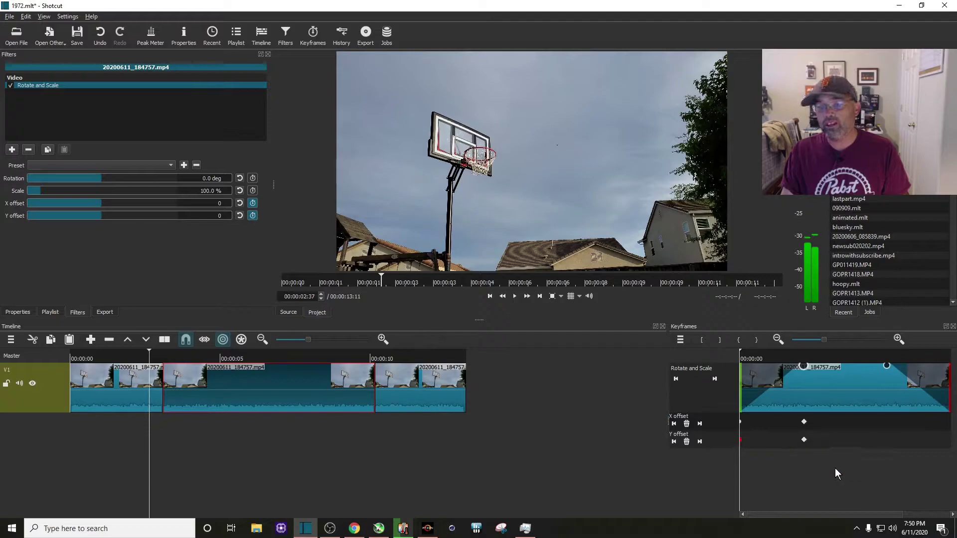
# - Make the middle X and Y offset keyframes Smooth and play back the zoom and pan
pyautogui.rightClick(805, 423)
pyautogui.moveTo(824, 429)
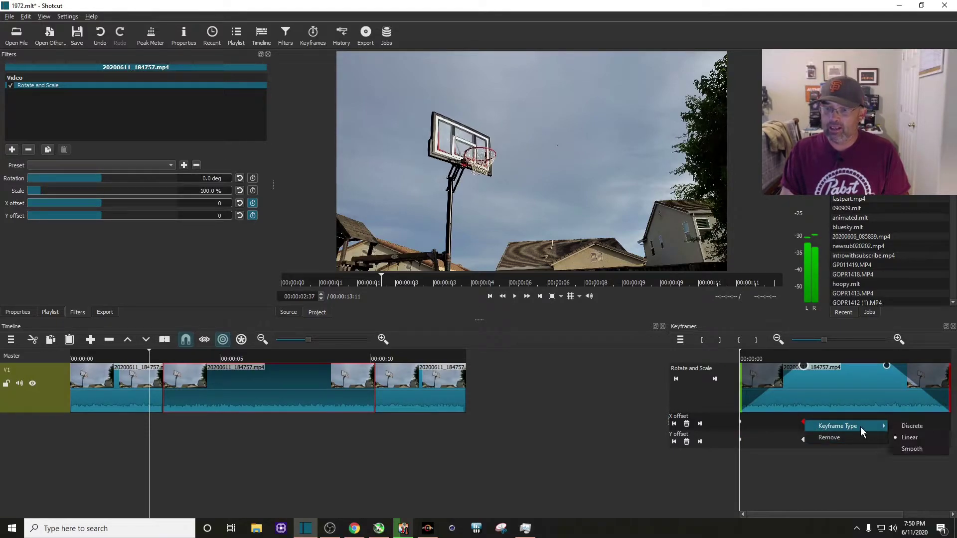
pyautogui.click(900, 447)
pyautogui.rightClick(806, 442)
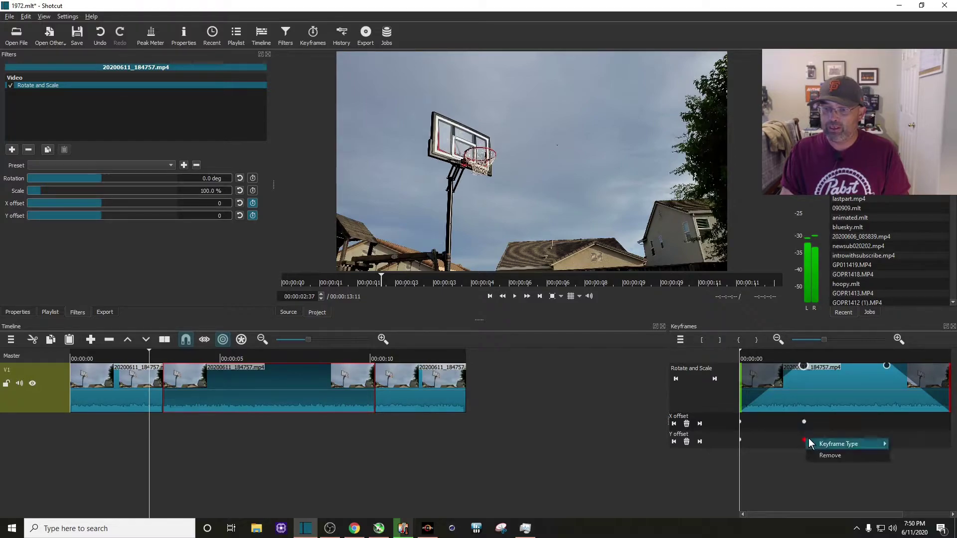
pyautogui.moveTo(866, 444)
pyautogui.click(905, 468)
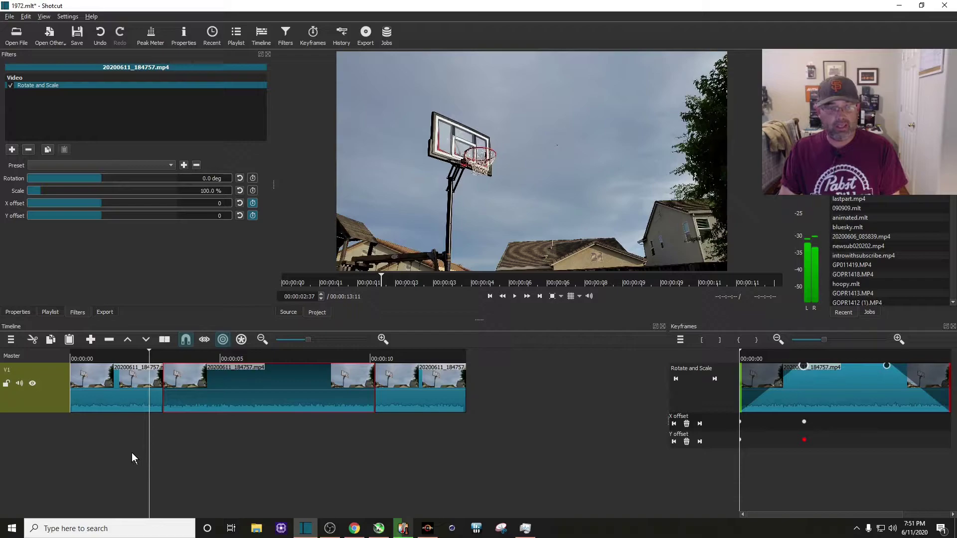
pyautogui.press('space')
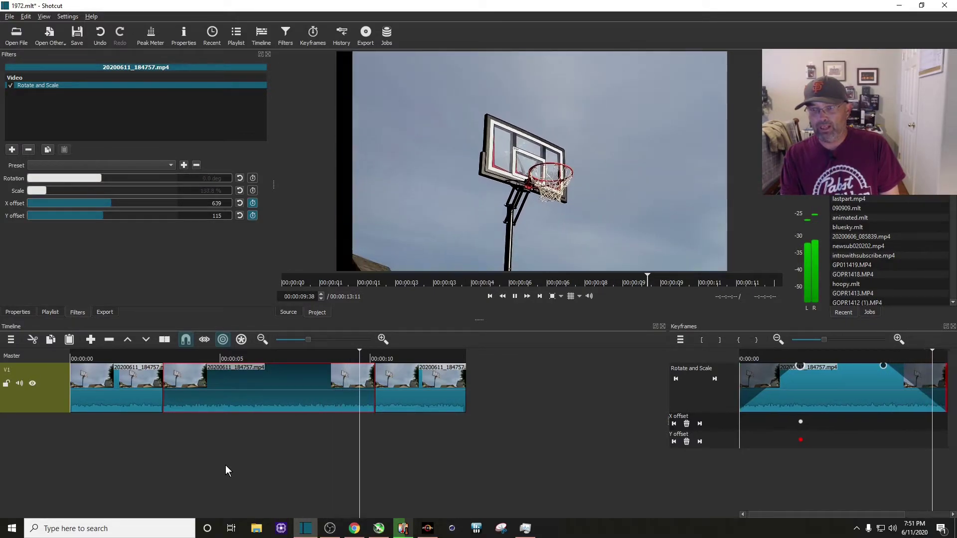
pyautogui.press('space')
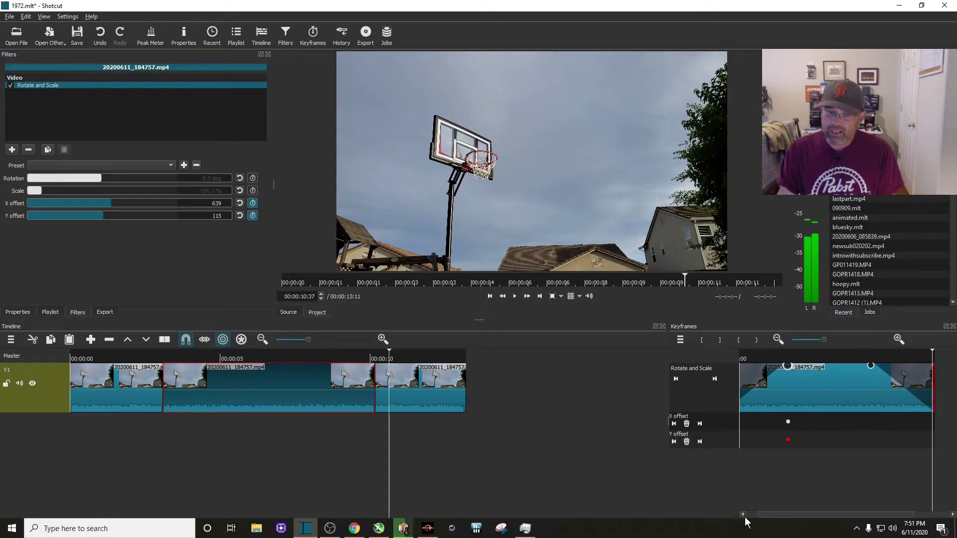
pyautogui.click(857, 478)
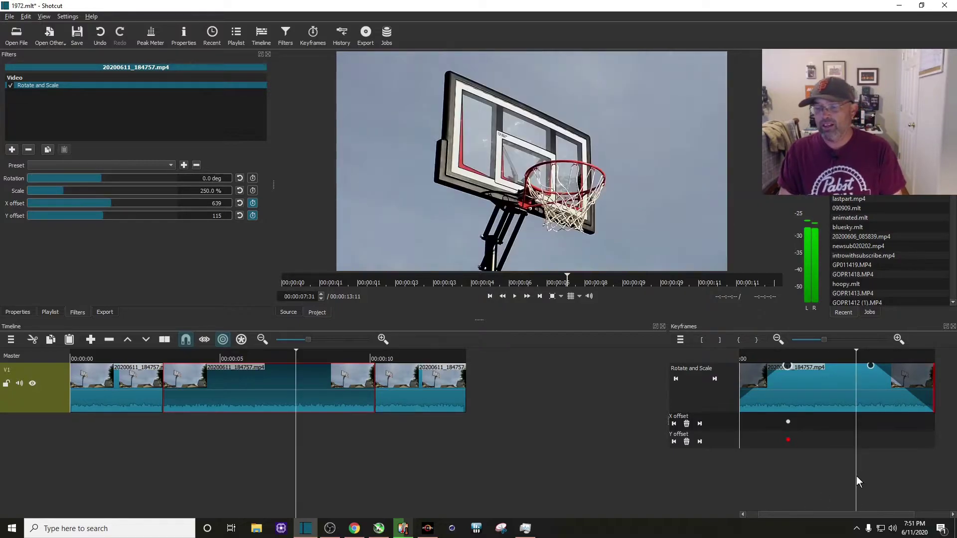
pyautogui.press('space')
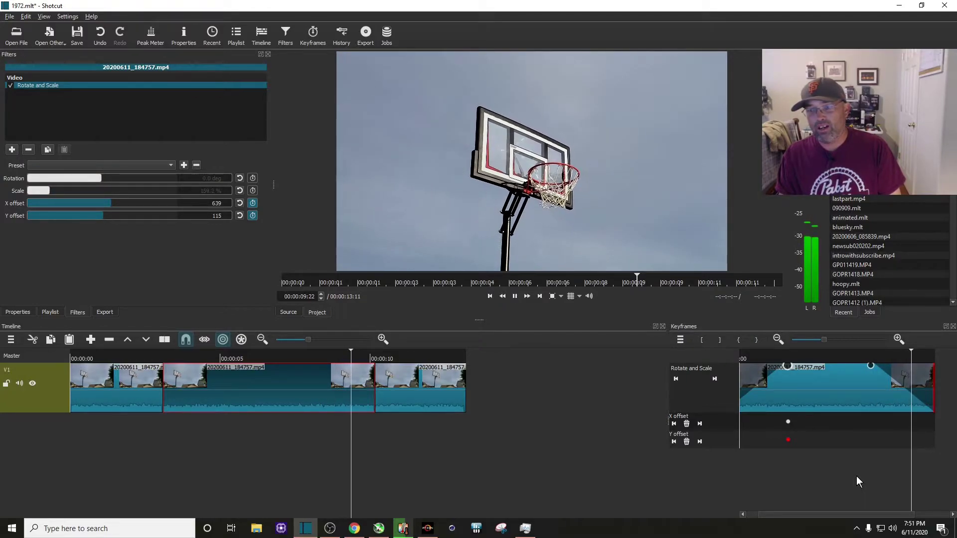
pyautogui.press('space')
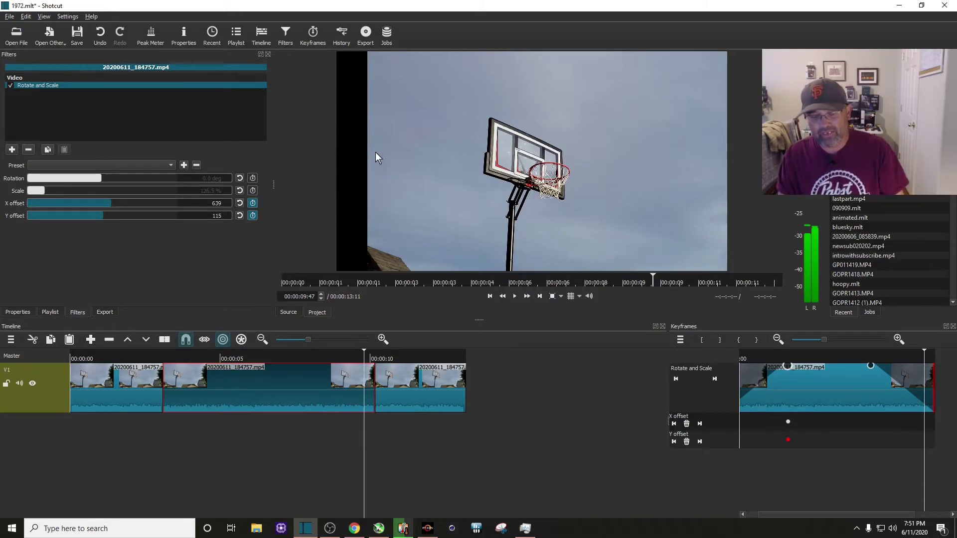
pyautogui.press('space')
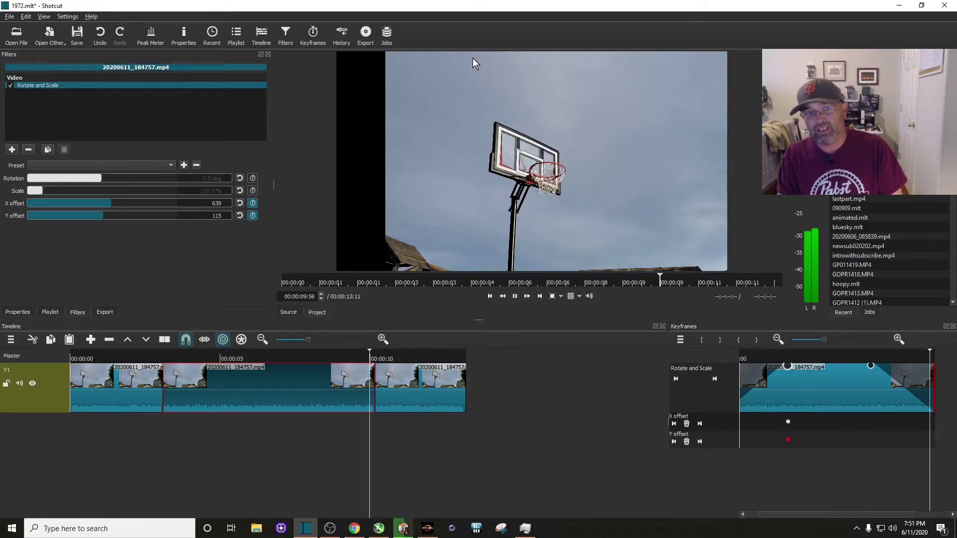
pyautogui.press('space')
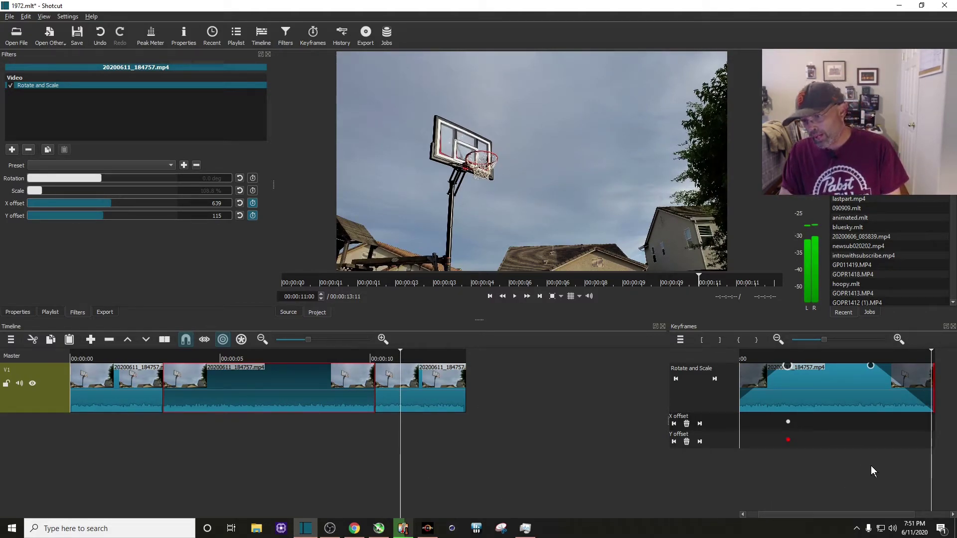
# - Add X and Y offset keyframes near 8 seconds with values 639 and 115
pyautogui.moveTo(868, 474); pyautogui.dragTo(871, 474)
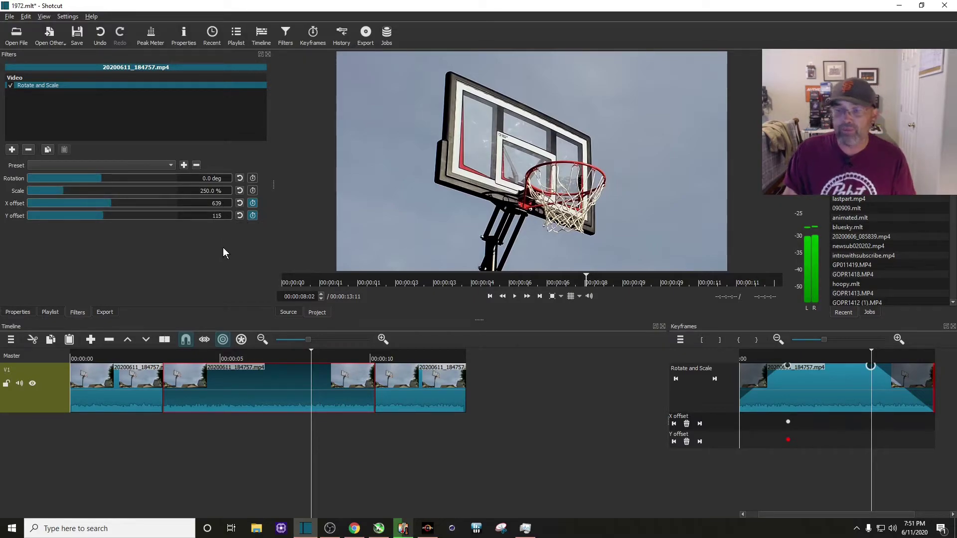
pyautogui.click(240, 203)
pyautogui.click(240, 215)
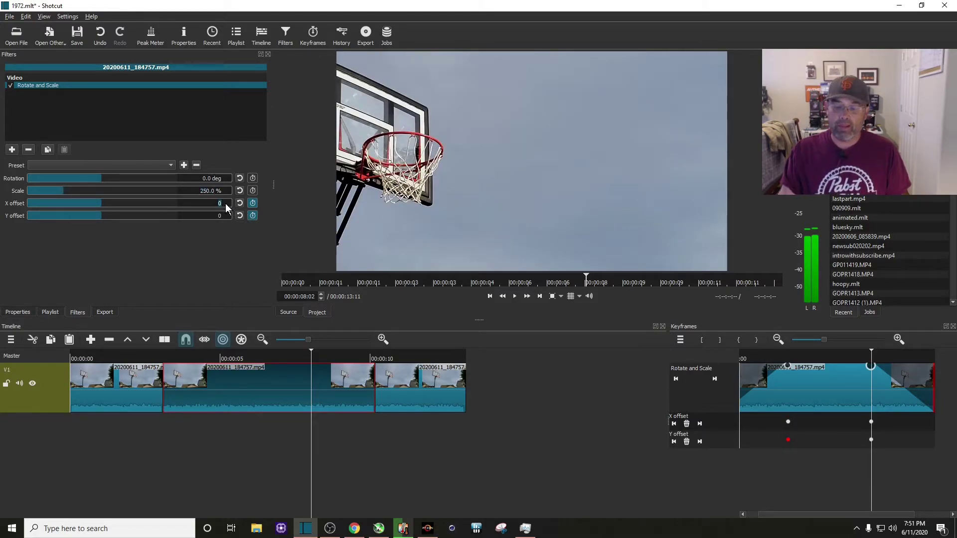
pyautogui.write('639')
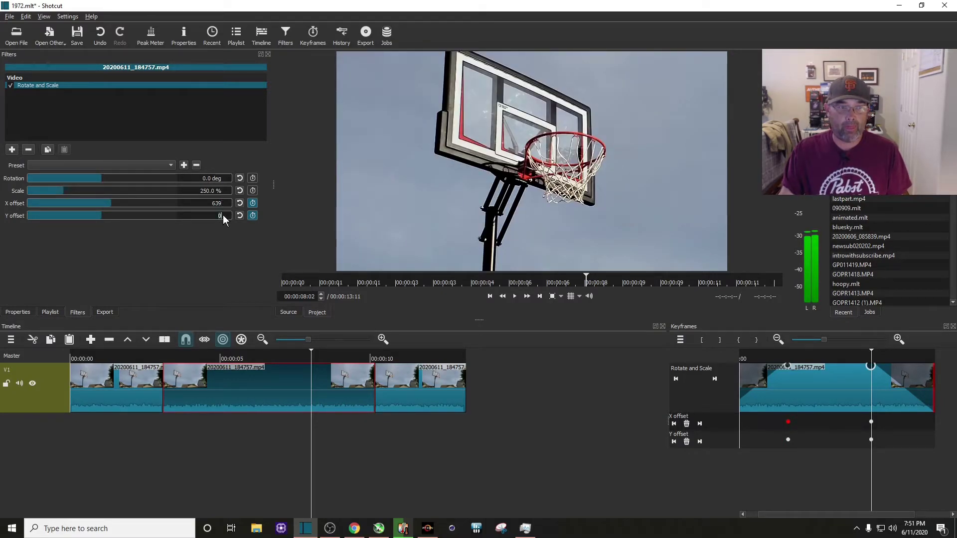
pyautogui.write('115')
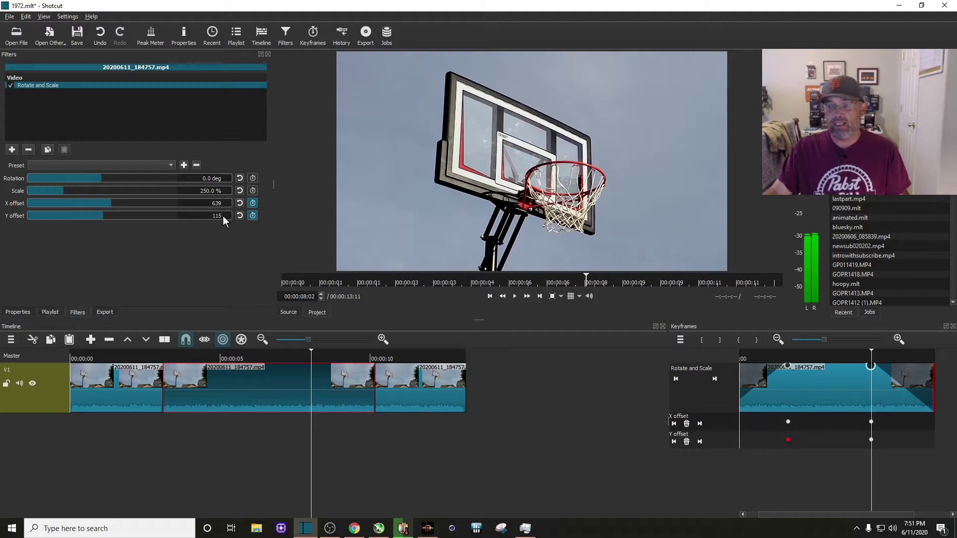
# - Switch both new offset keyframes to Smooth interpolation
pyautogui.rightClick(871, 423)
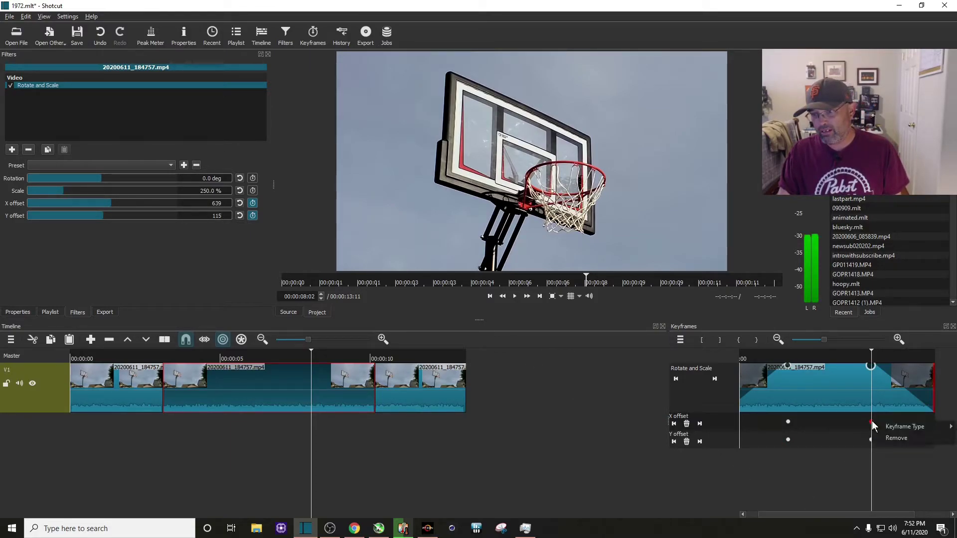
pyautogui.moveTo(892, 427)
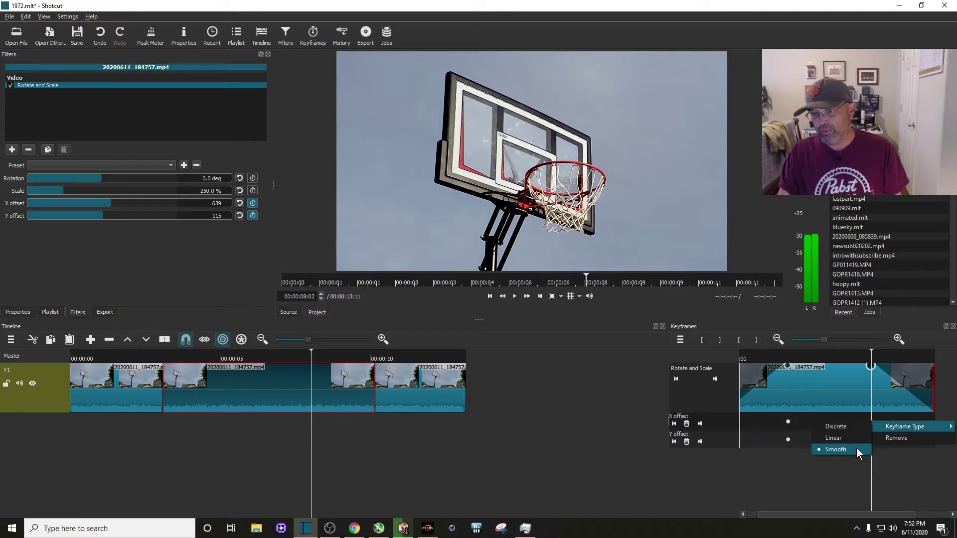
pyautogui.click(836, 449)
pyautogui.rightClick(872, 441)
pyautogui.moveTo(893, 445)
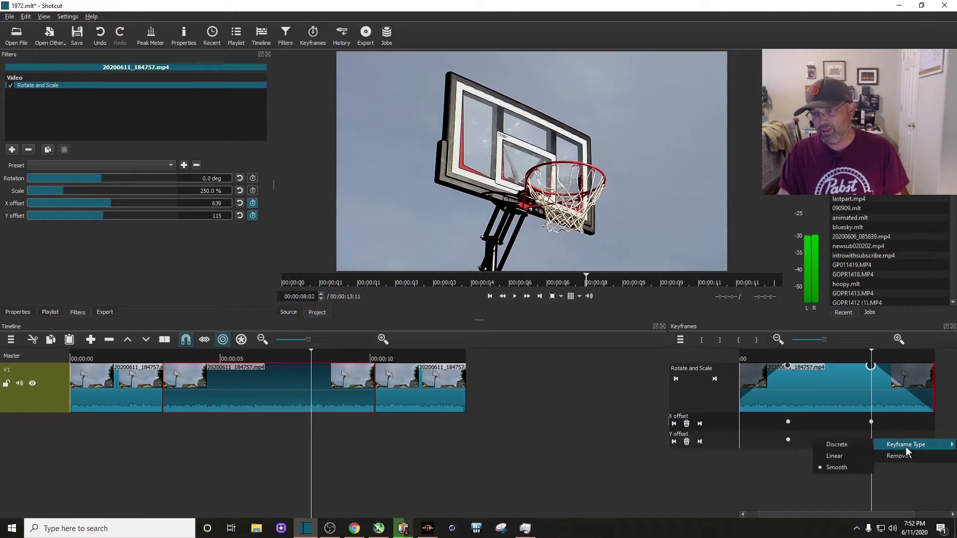
pyautogui.click(849, 469)
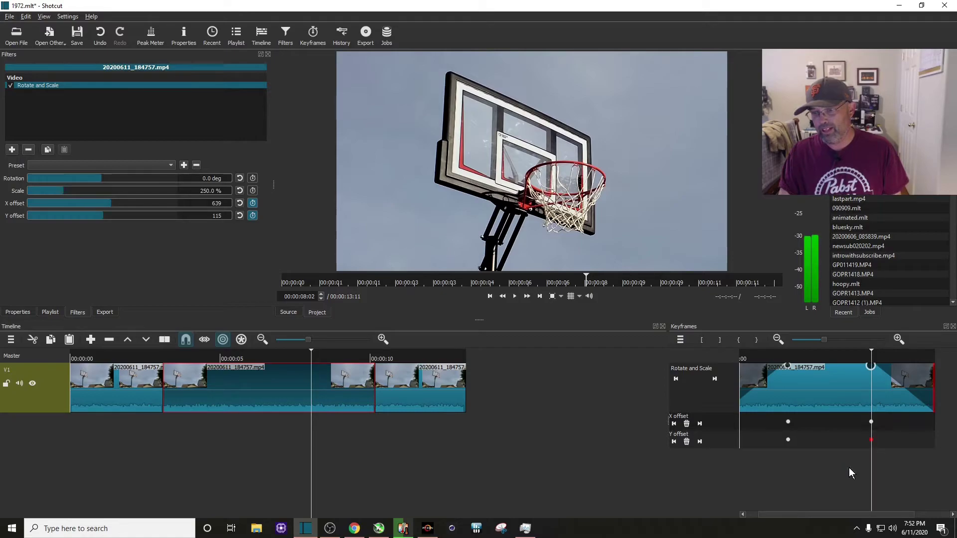
pyautogui.click(931, 462)
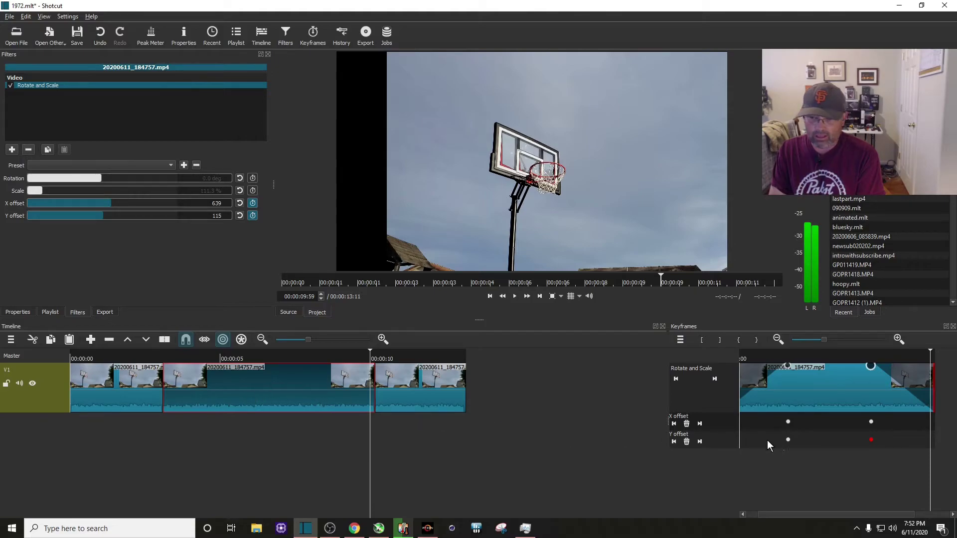
pyautogui.click(931, 473)
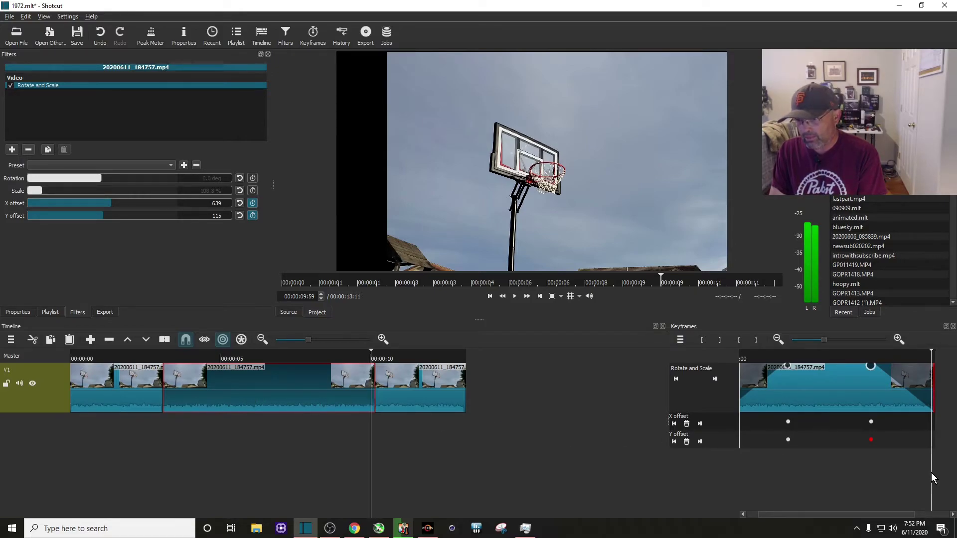
pyautogui.click(929, 473)
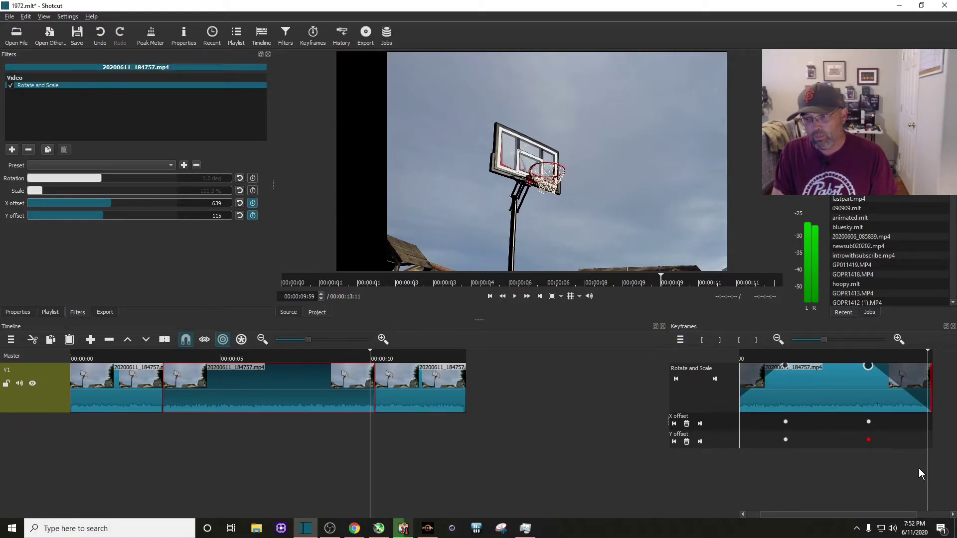
pyautogui.moveTo(927, 469)
pyautogui.mouseDown()
pyautogui.moveTo(905, 468)
pyautogui.moveTo(937, 470)
pyautogui.mouseUp()
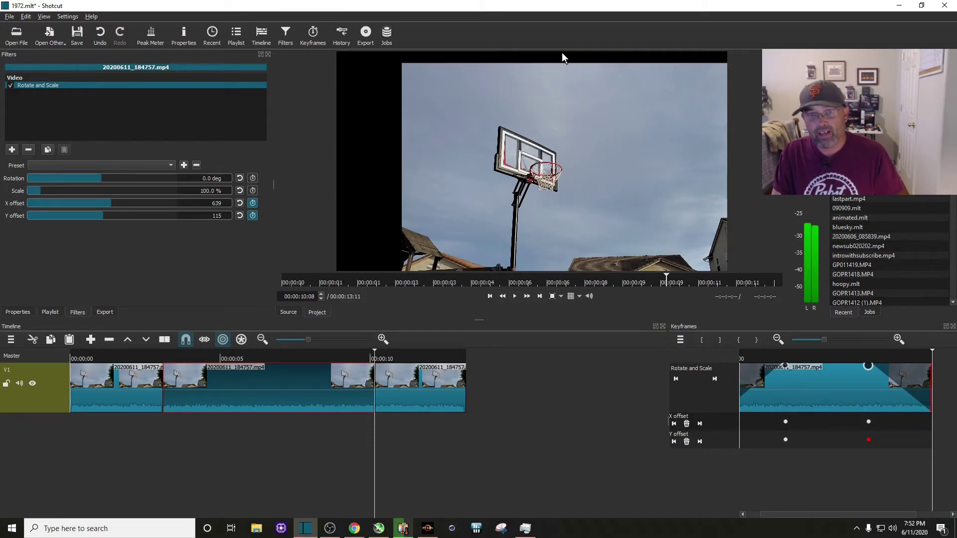
pyautogui.click(929, 484)
pyautogui.moveTo(928, 483); pyautogui.dragTo(926, 484)
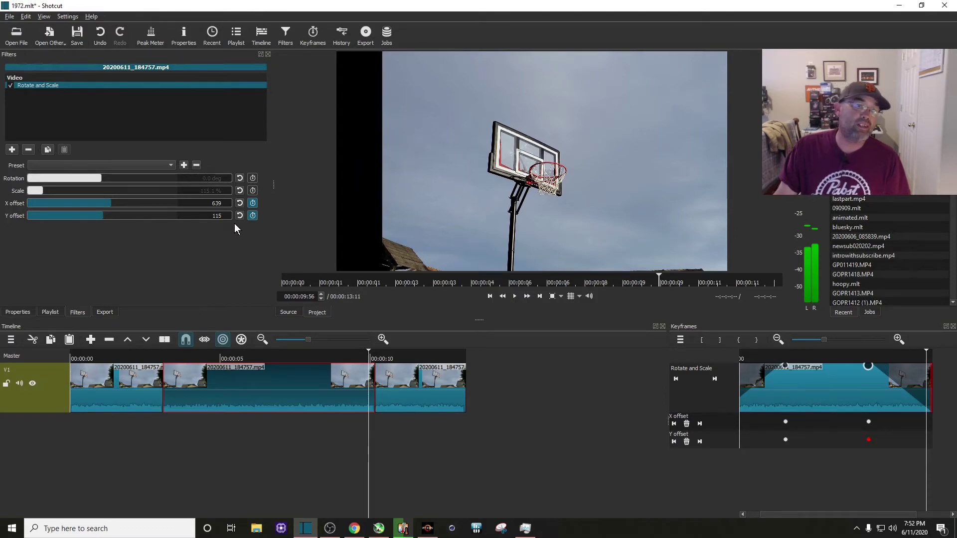
# - Reset X and Y offsets to 0 at the clip end and make the final X keyframe Smooth
pyautogui.click(240, 203)
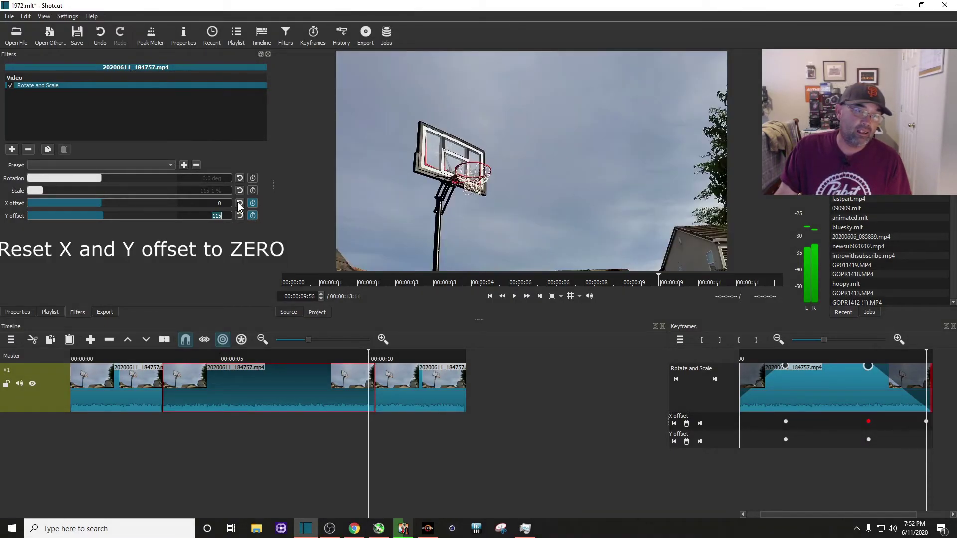
pyautogui.click(239, 215)
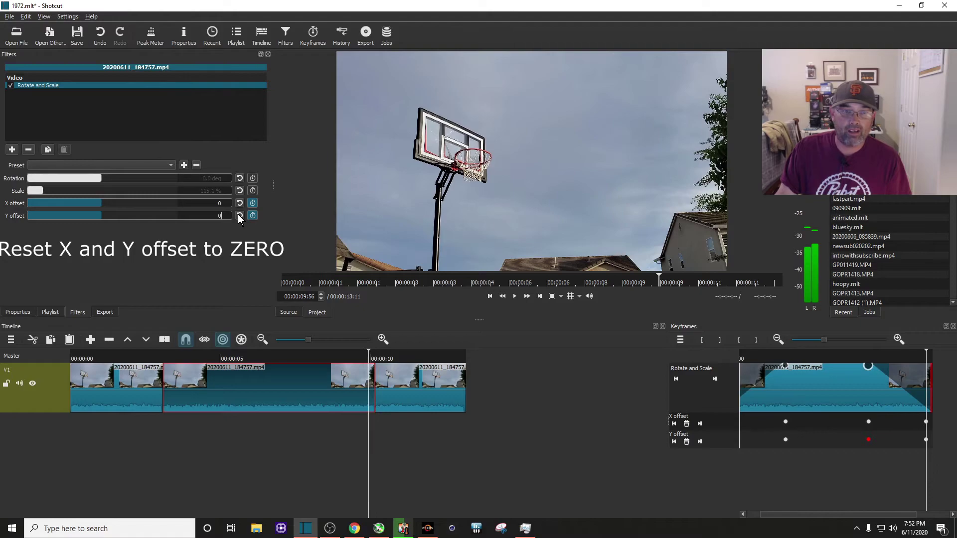
pyautogui.rightClick(926, 424)
pyautogui.moveTo(926, 427)
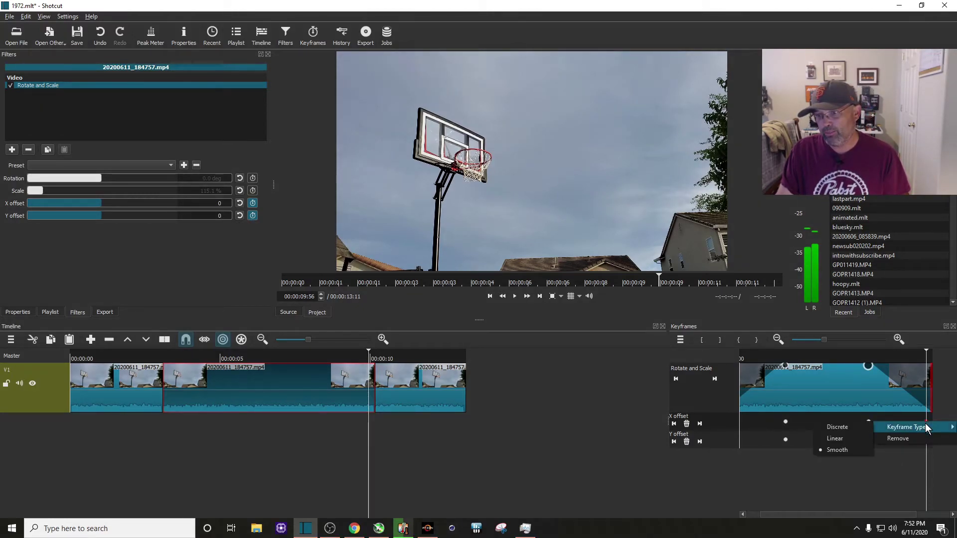
pyautogui.click(929, 447)
# - Set the final Y offset keyframe to Smooth, then return to before the zoom for review
pyautogui.click(924, 441)
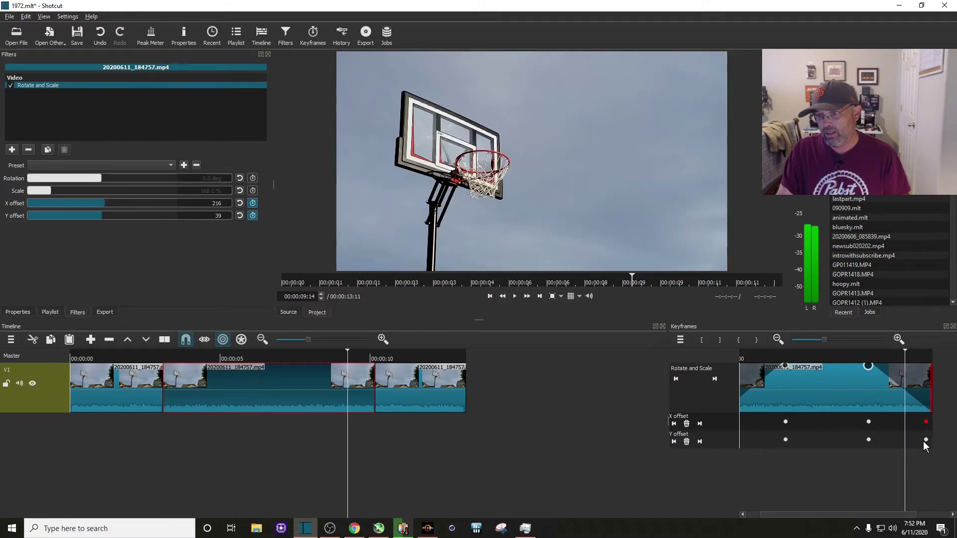
pyautogui.click(926, 441)
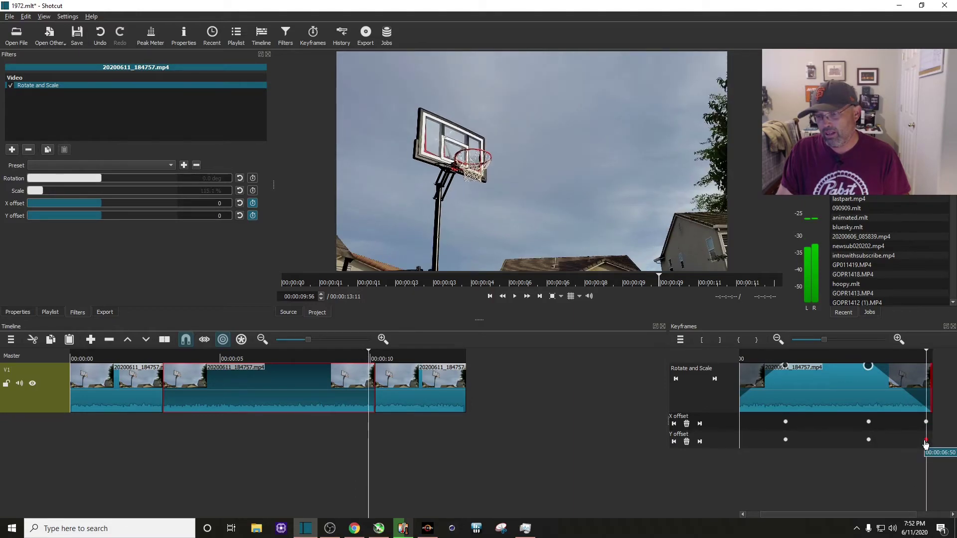
pyautogui.rightClick(926, 442)
pyautogui.moveTo(920, 449)
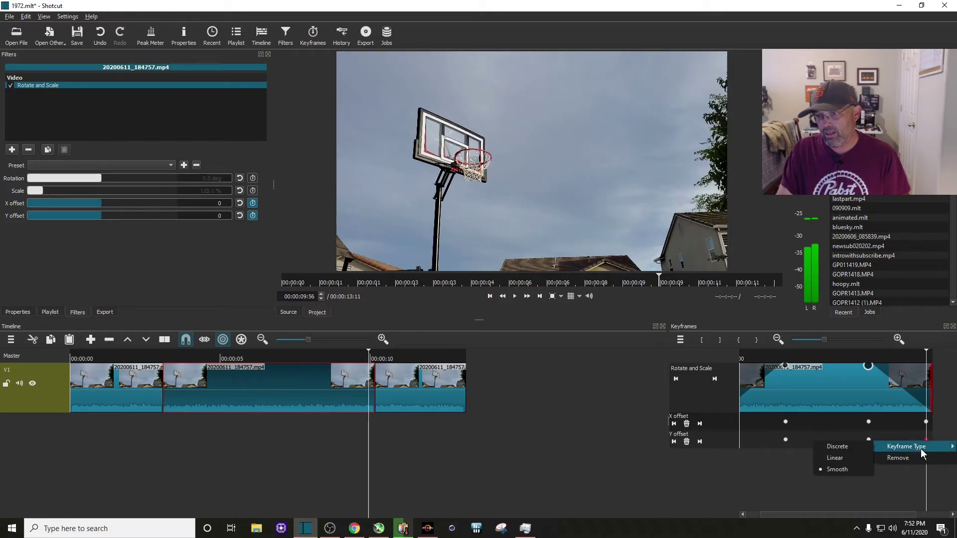
pyautogui.click(896, 483)
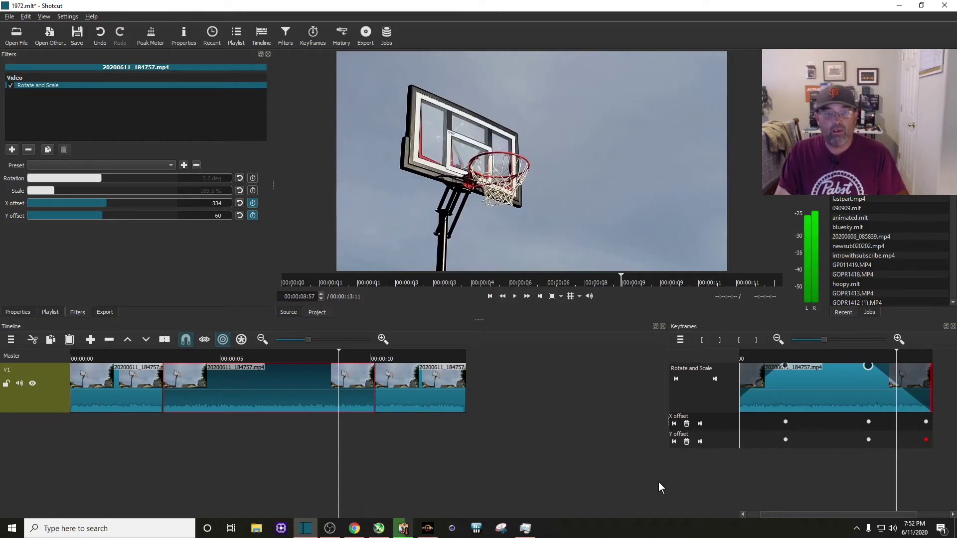
pyautogui.click(145, 457)
pyautogui.press('space')
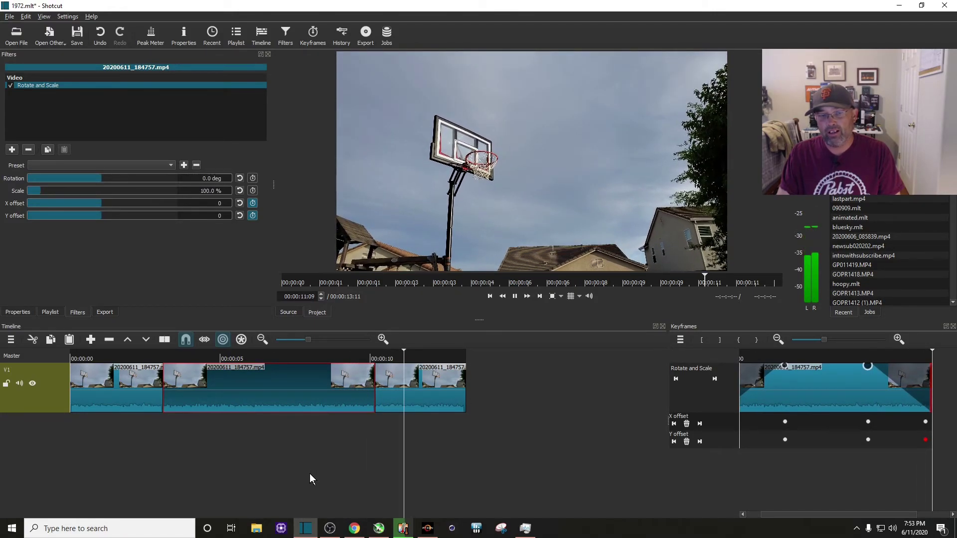
pyautogui.press('space')
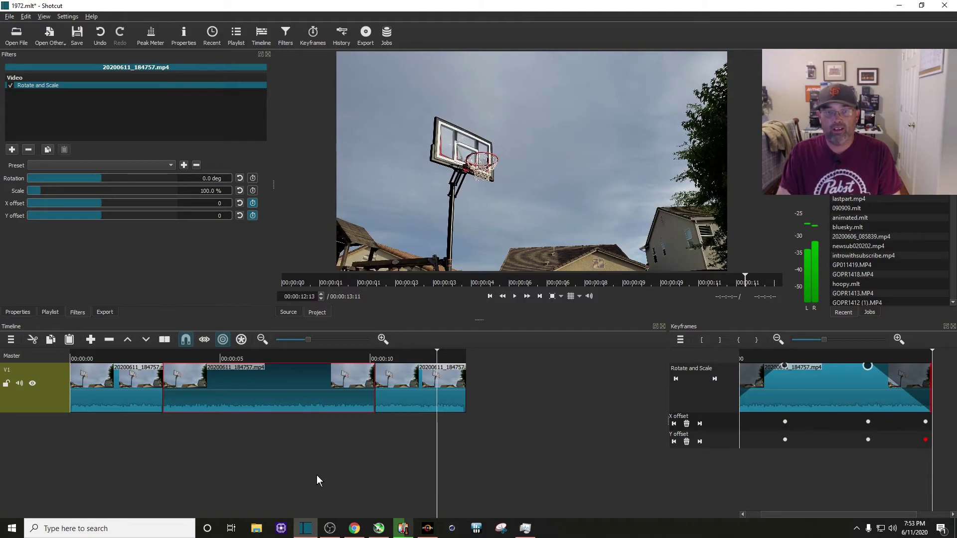
pyautogui.click(150, 440)
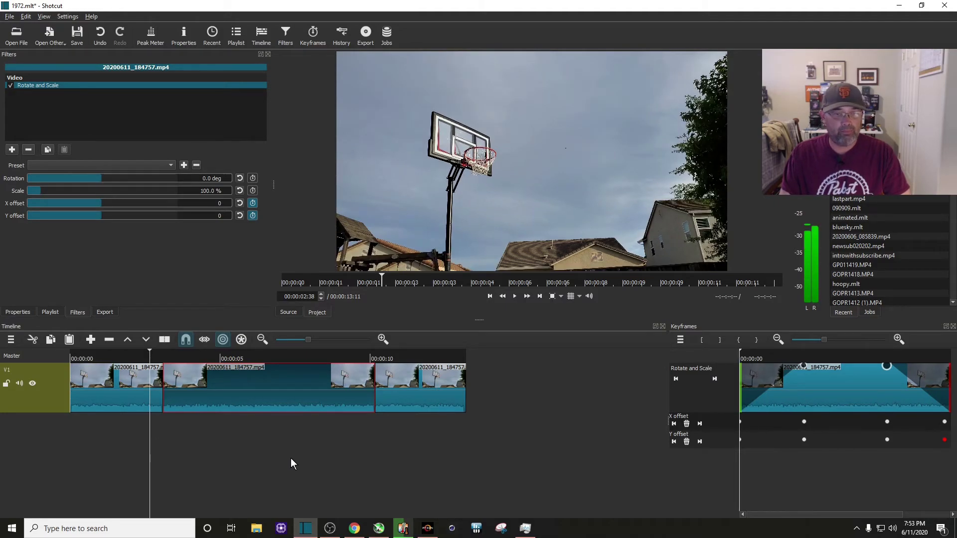
pyautogui.press('space')
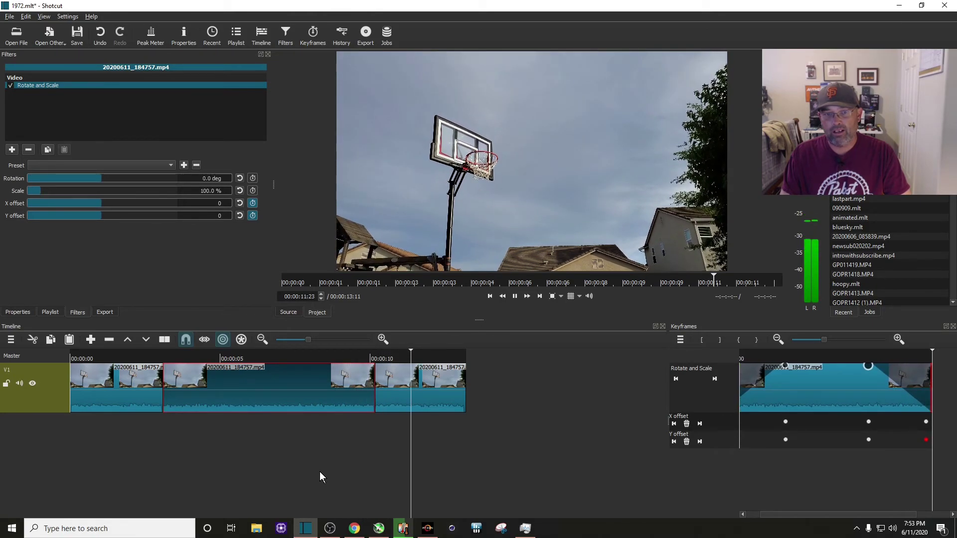
pyautogui.press('space')
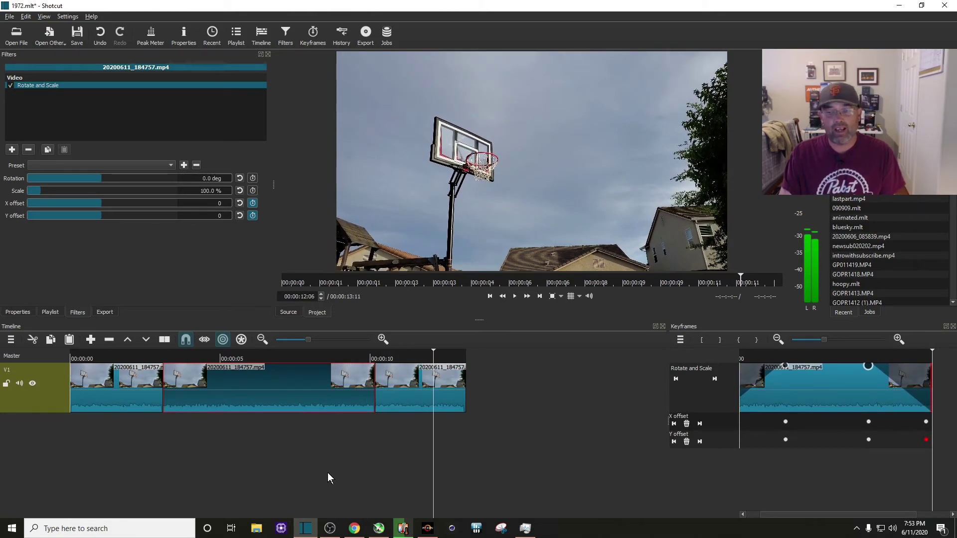